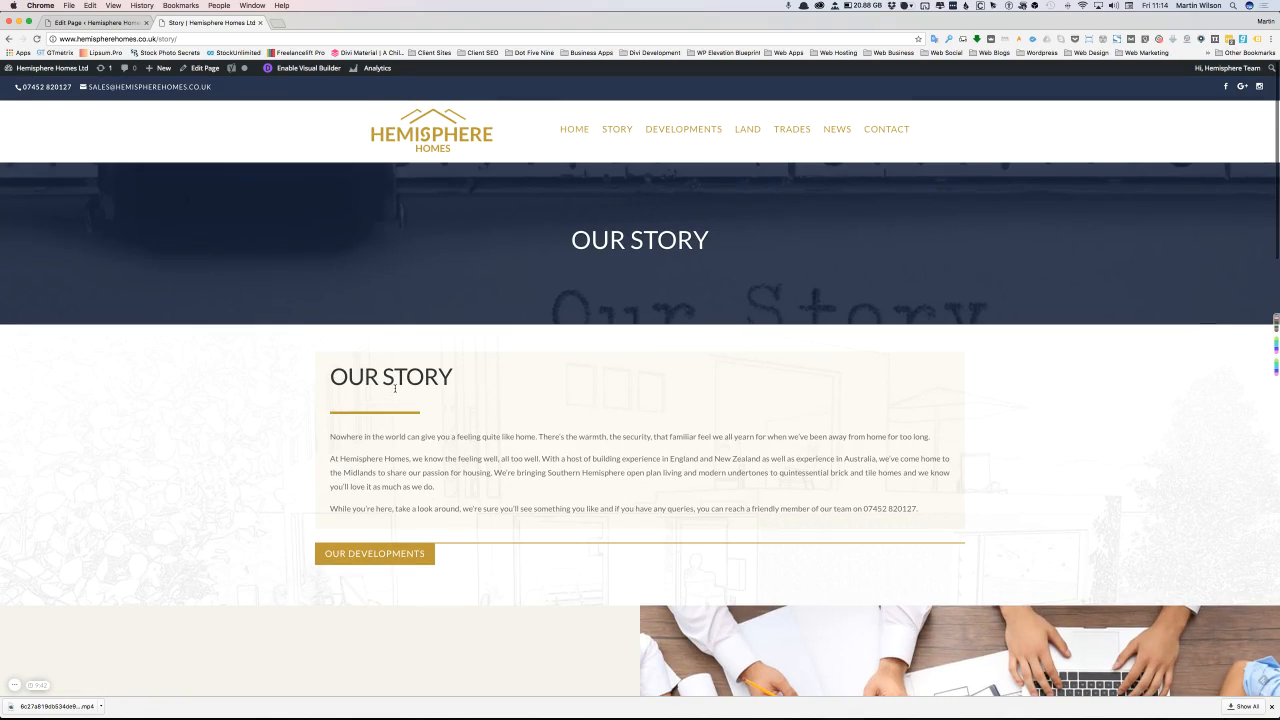
- Open the settings of the Intro - Text module on the Home page in the page builder and review its text content
{"action": "left_click", "coordinate": [95, 22]}
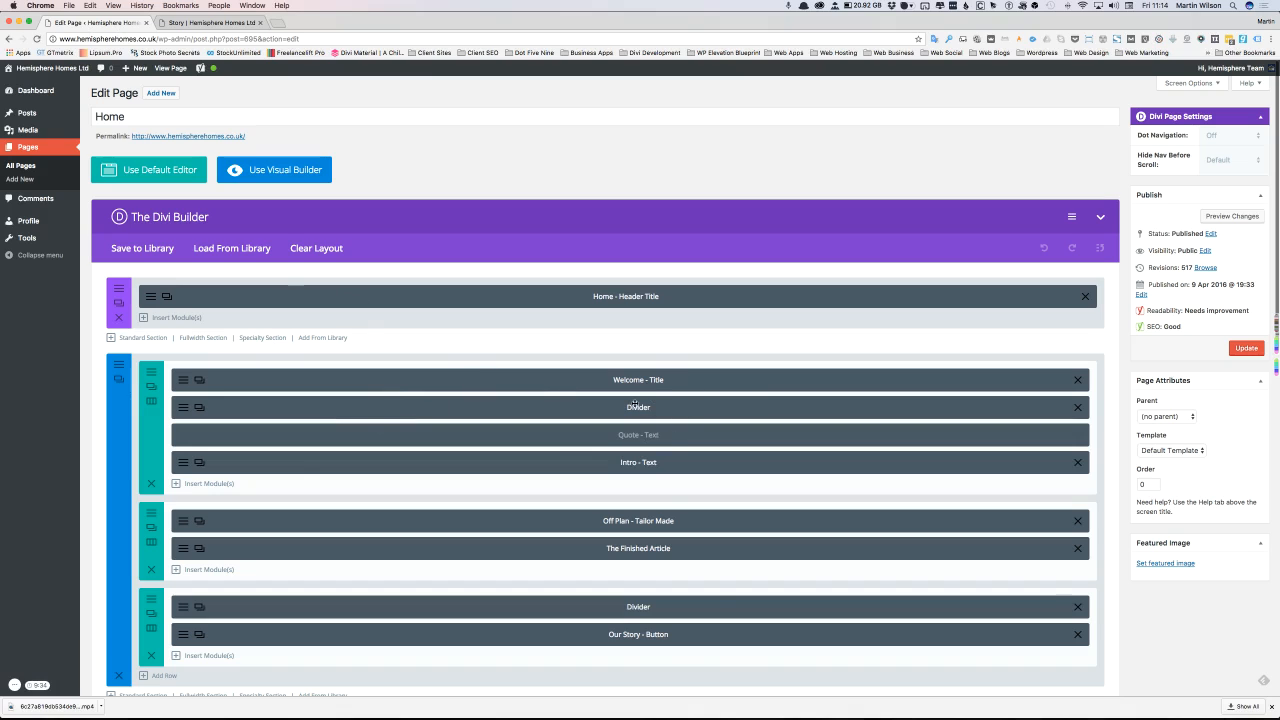
{"action": "scroll", "coordinate": [635, 404], "scroll_direction": "down", "scroll_amount": 1}
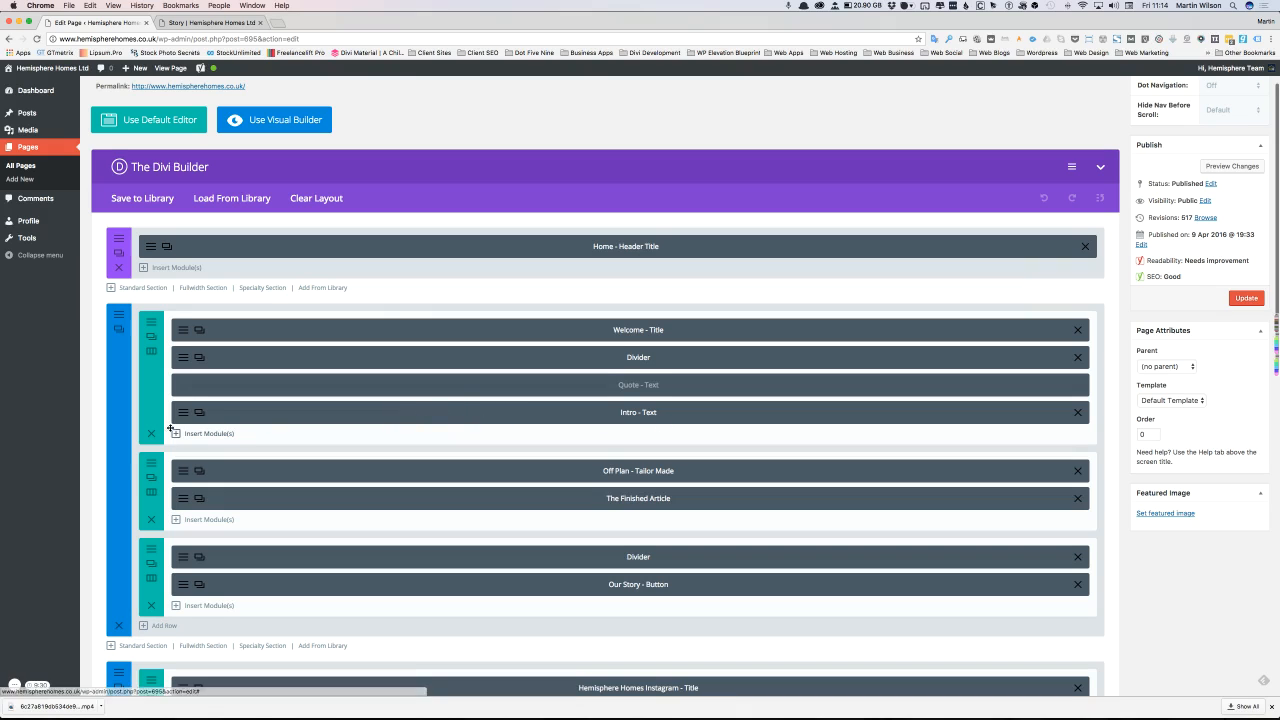
{"action": "left_click", "coordinate": [182, 414]}
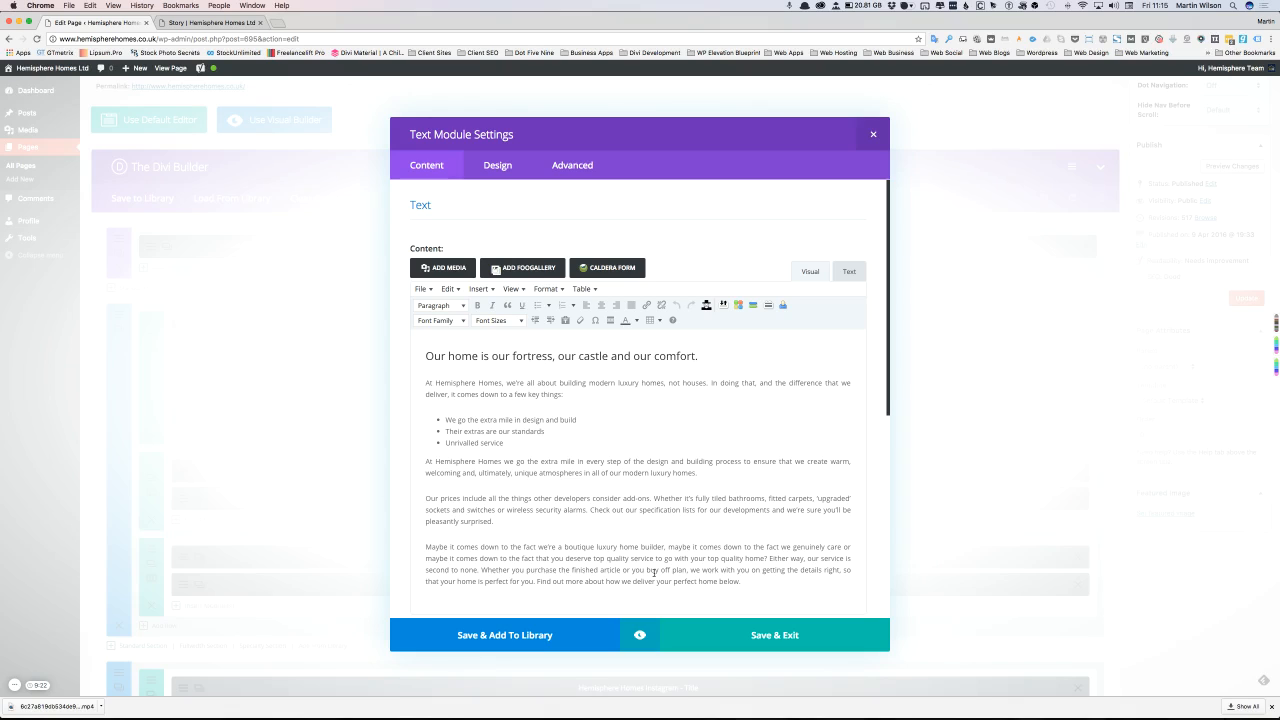
{"action": "scroll", "coordinate": [653, 572], "scroll_direction": "down", "scroll_amount": 2}
{"action": "scroll", "coordinate": [655, 576], "scroll_direction": "up", "scroll_amount": 2}
{"action": "scroll", "coordinate": [655, 576], "scroll_direction": "down", "scroll_amount": 2}
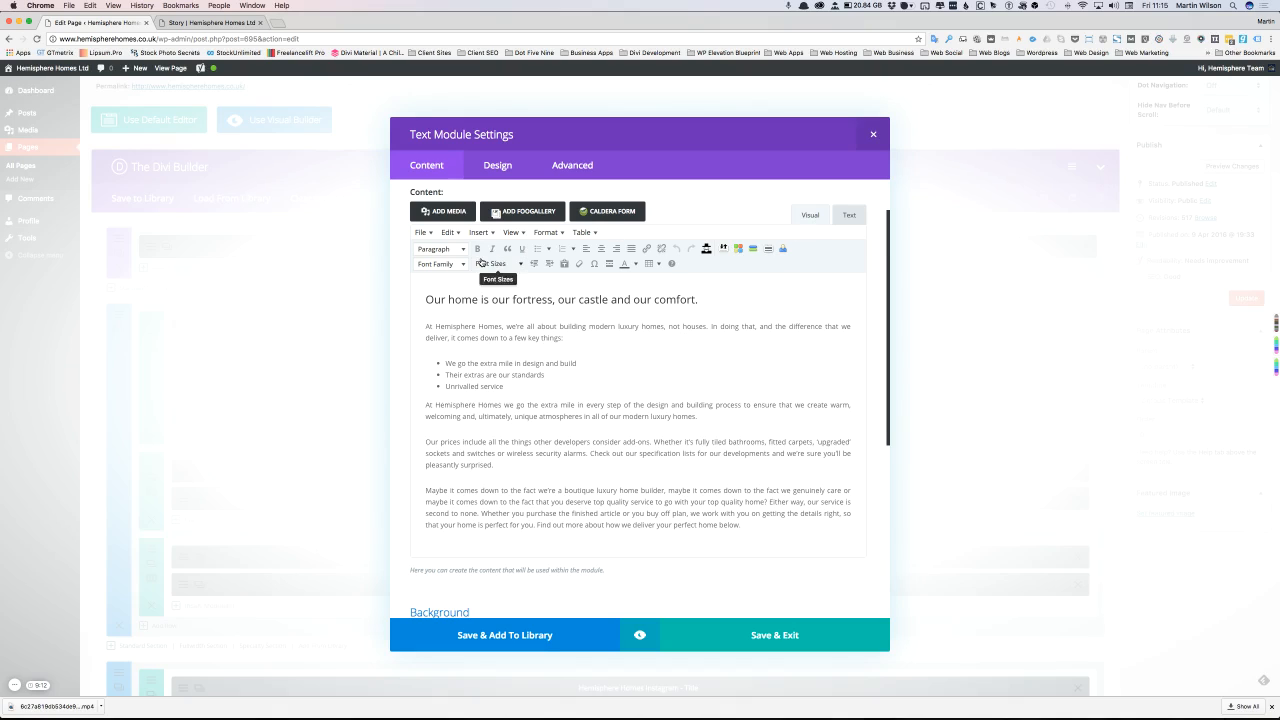
{"action": "scroll", "coordinate": [448, 303], "scroll_direction": "up", "scroll_amount": 2}
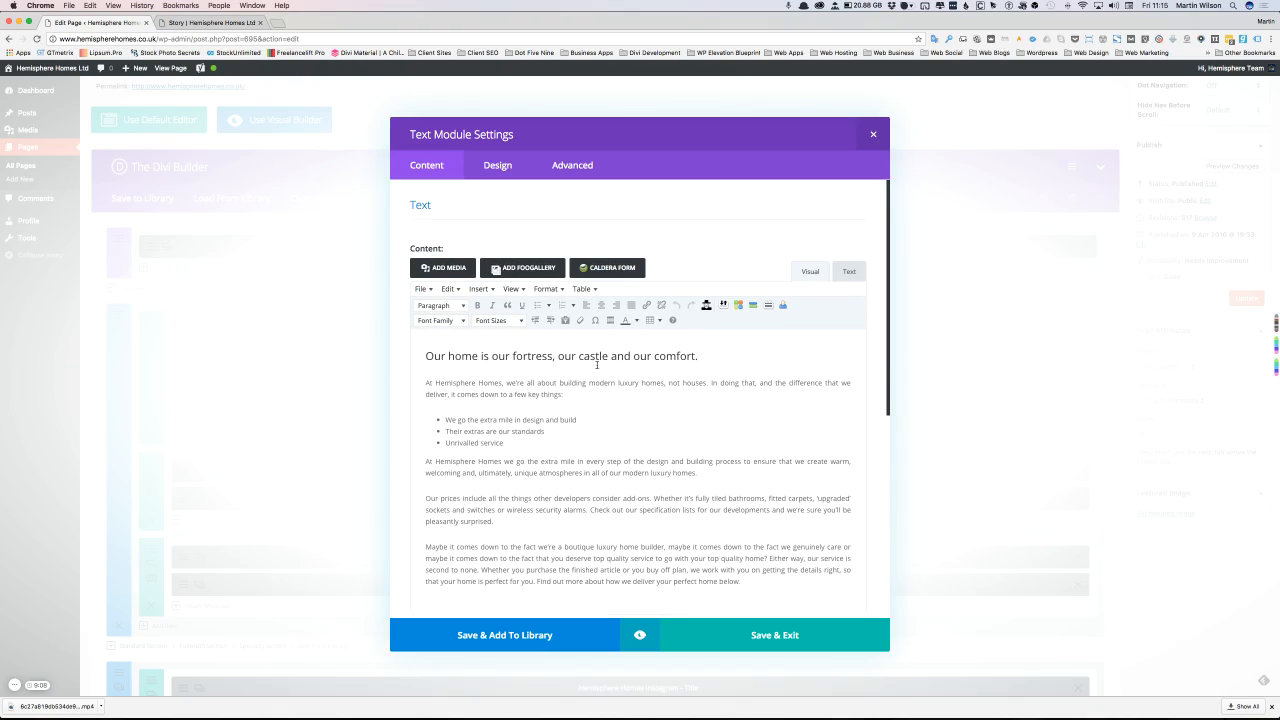
- View the Welcome section on the live Hemisphere Homes home page
{"action": "left_click", "coordinate": [204, 24]}
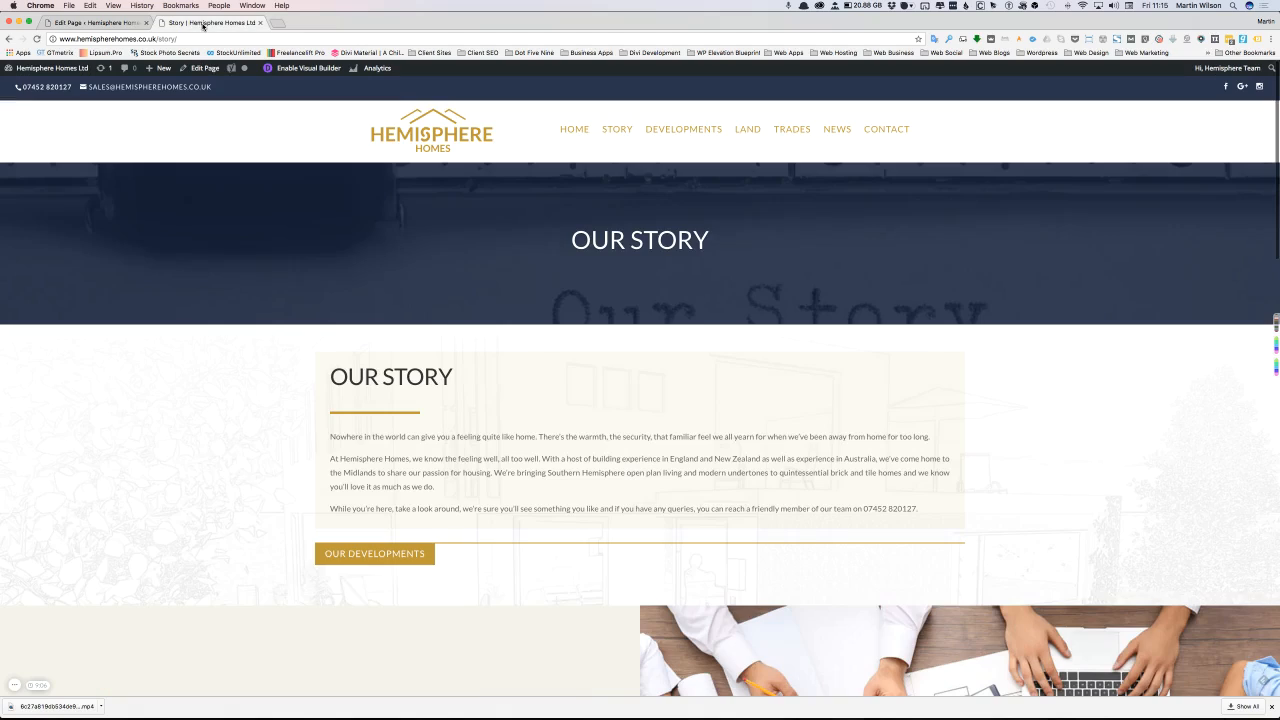
{"action": "left_click", "coordinate": [577, 132]}
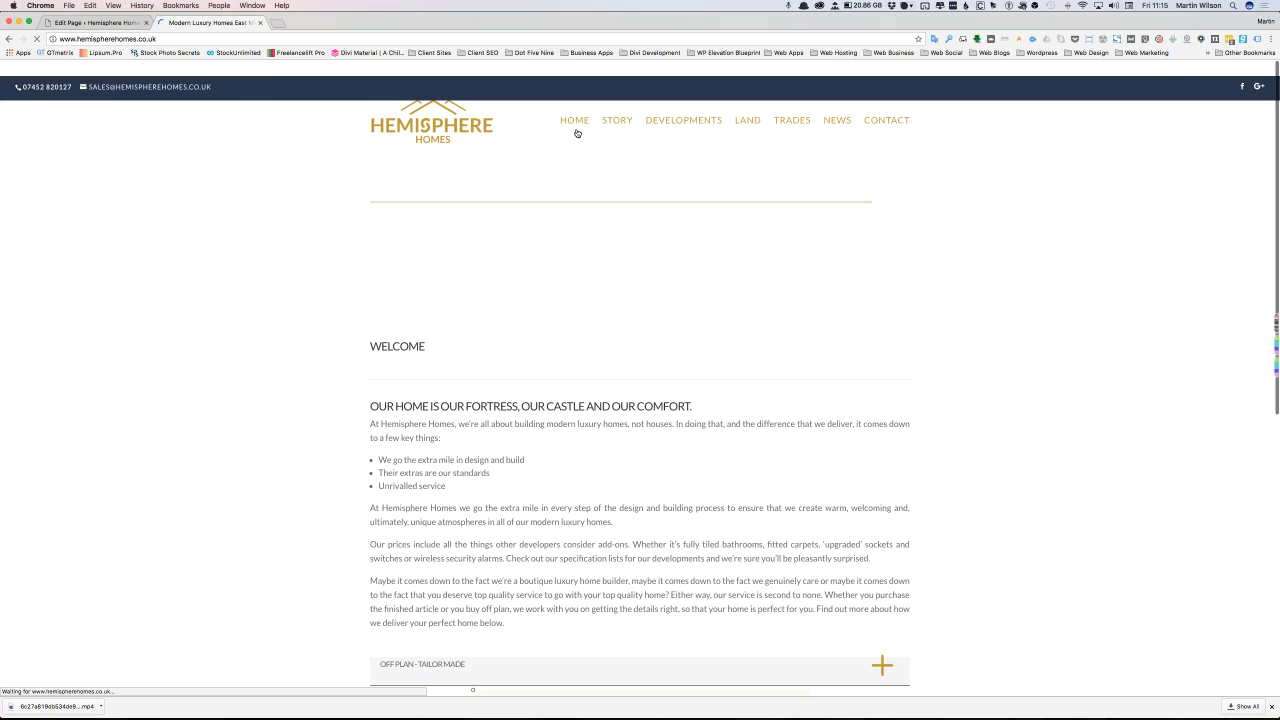
{"action": "scroll", "coordinate": [476, 441], "scroll_direction": "down", "scroll_amount": 5}
{"action": "scroll", "coordinate": [474, 529], "scroll_direction": "up", "scroll_amount": 2}
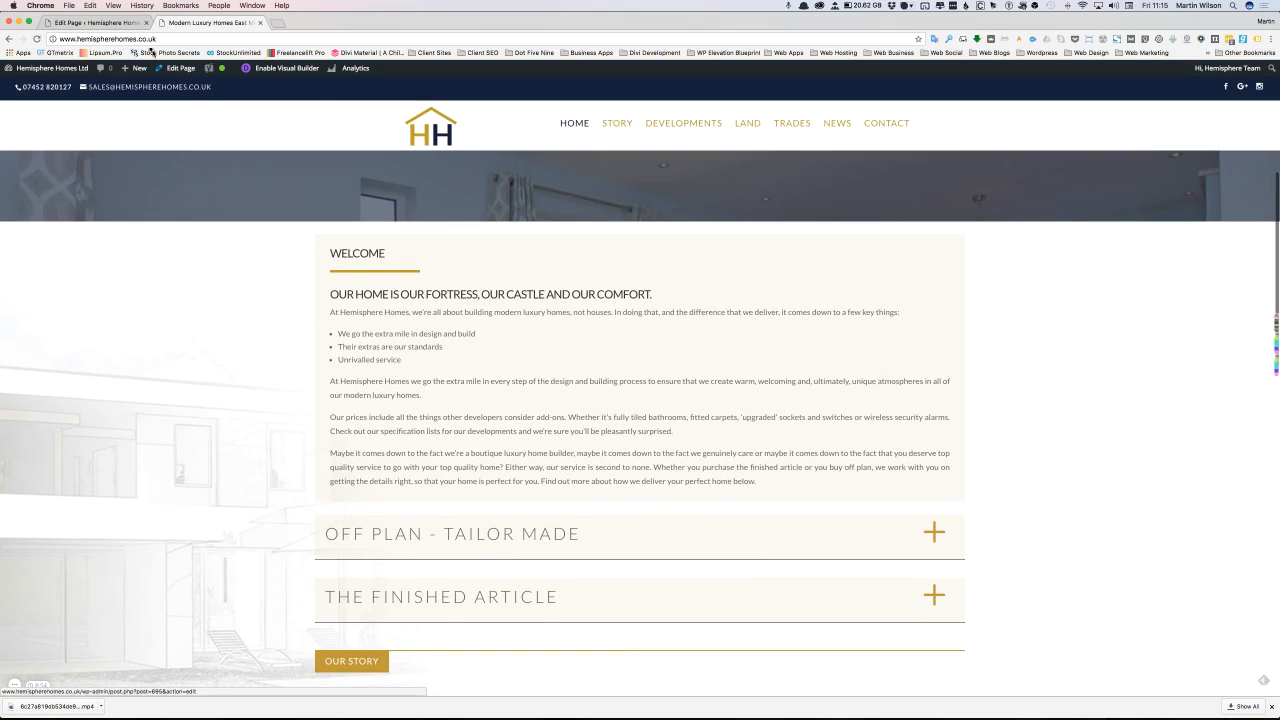
- Bold the paragraph starting "At Hemisphere Homes, we're all about building" within the module's content, and update the Home page with it
{"action": "left_click", "coordinate": [98, 22]}
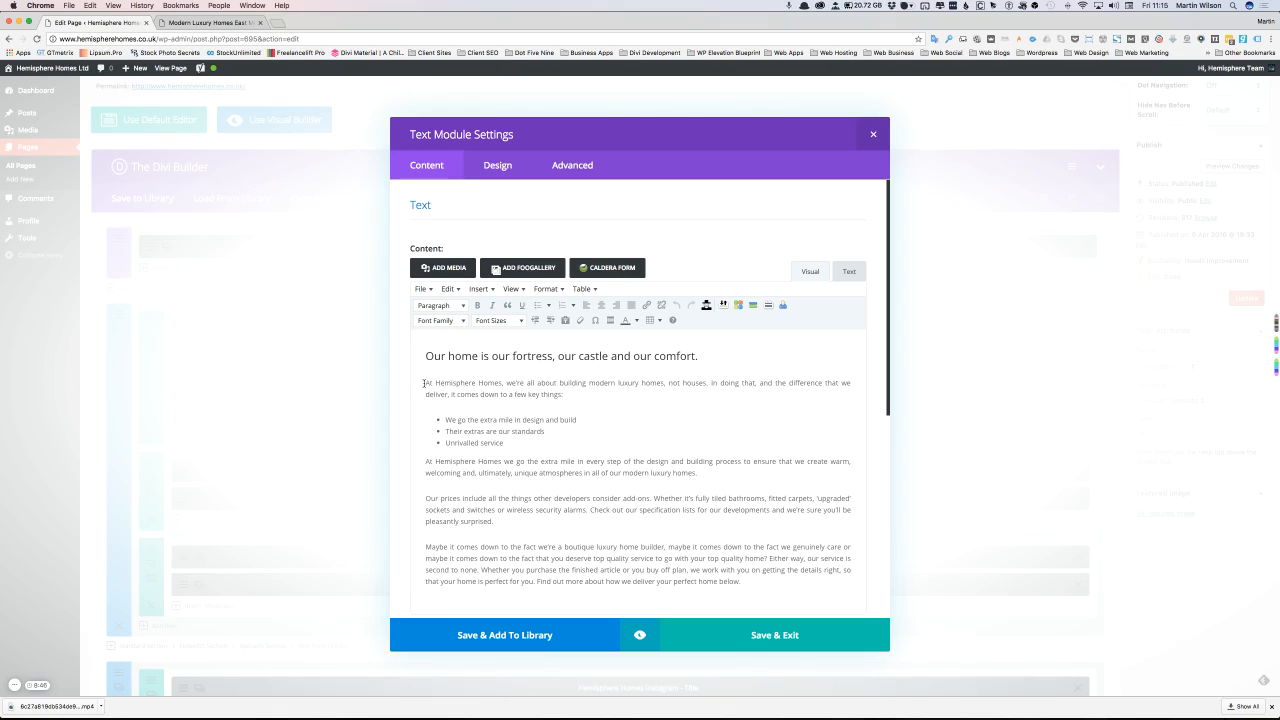
{"action": "triple_click", "coordinate": [488, 387]}
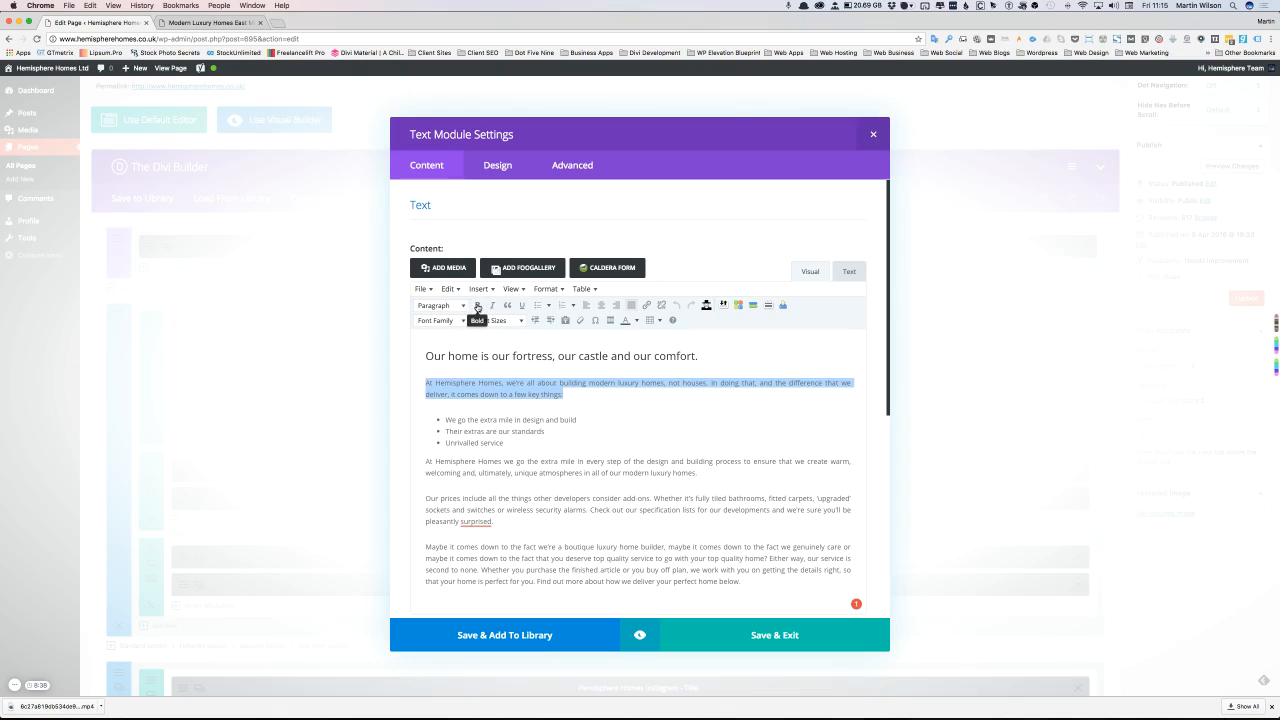
{"action": "left_click", "coordinate": [478, 306]}
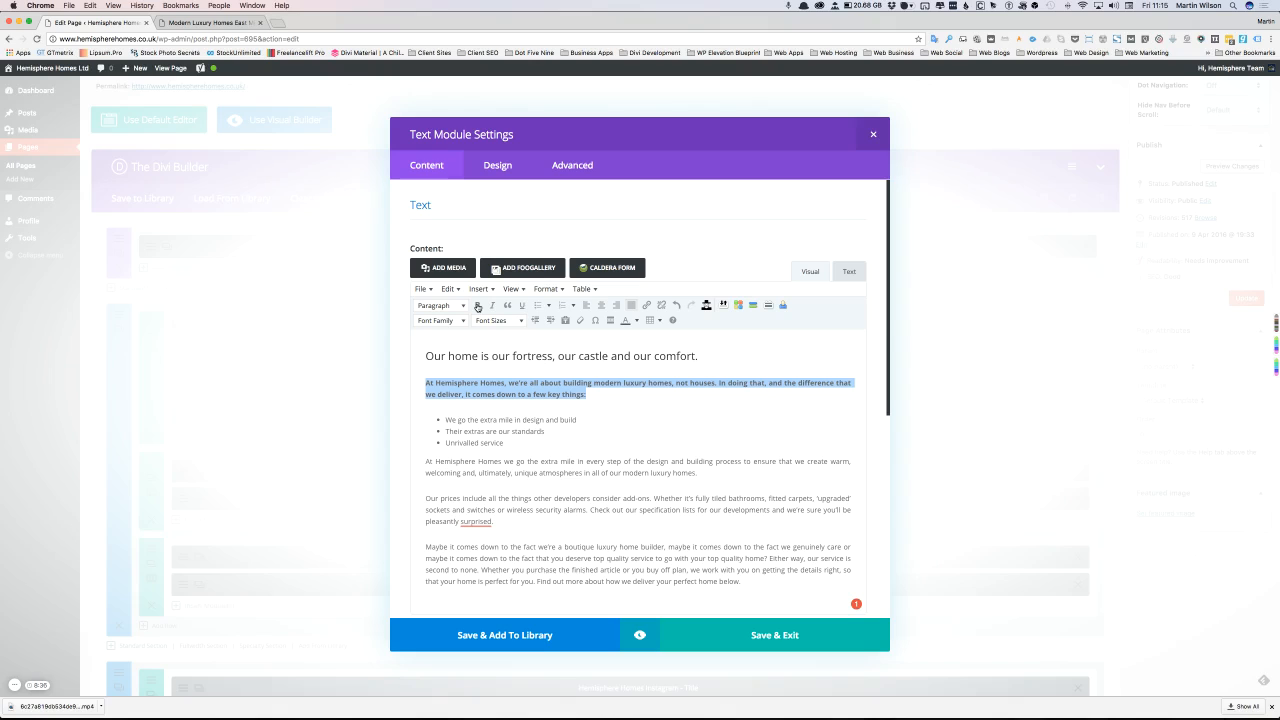
{"action": "left_click", "coordinate": [773, 643]}
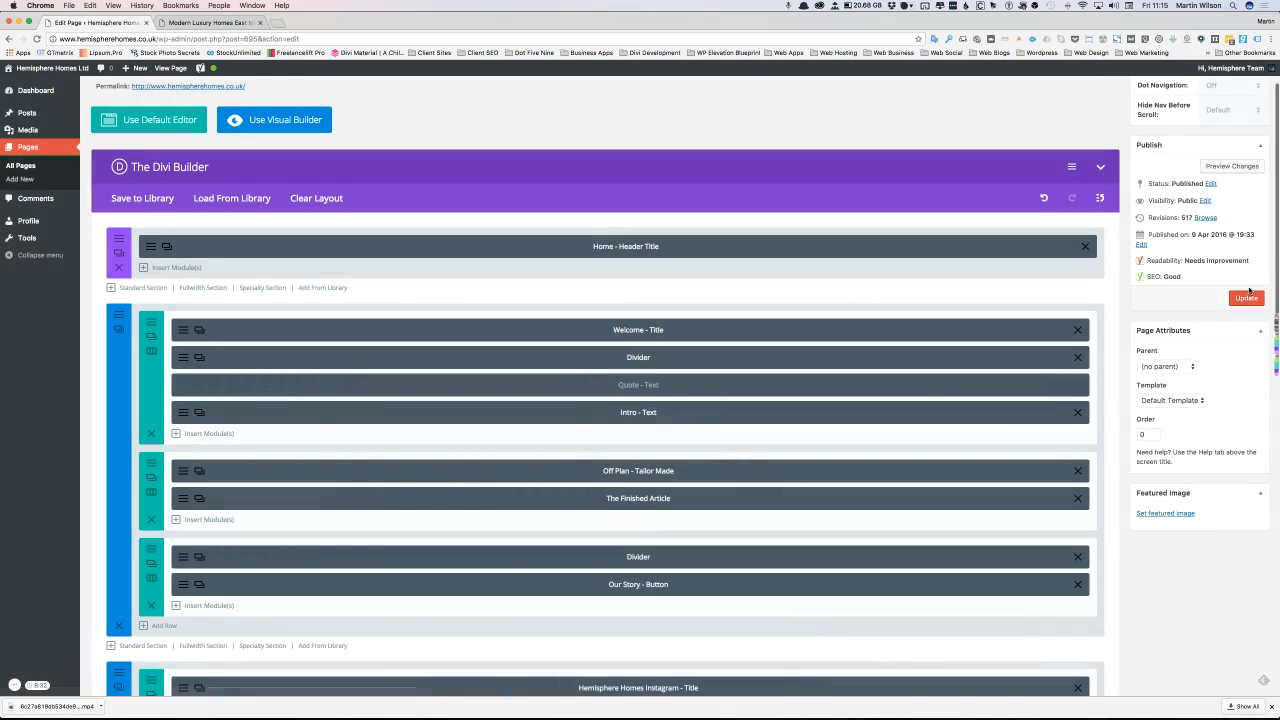
{"action": "left_click", "coordinate": [1245, 298]}
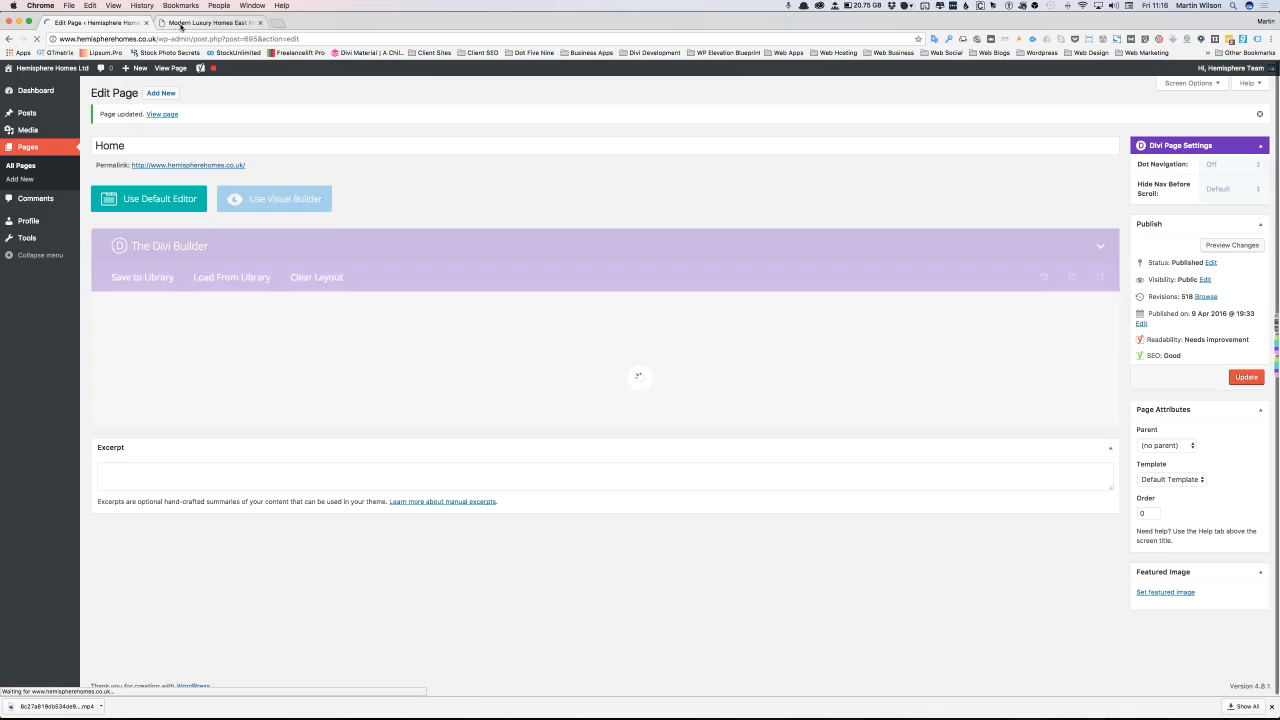
- Reload the live home page and check the formatting of the first Welcome paragraph
{"action": "left_click", "coordinate": [180, 24]}
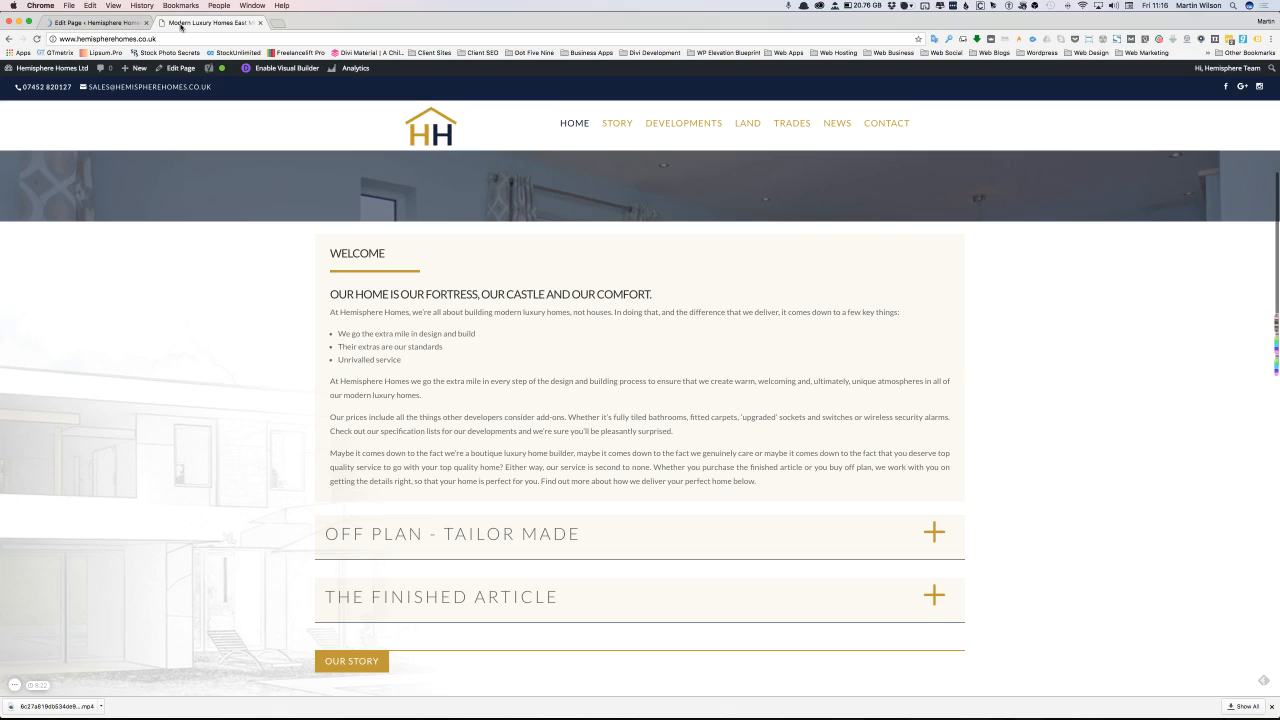
{"action": "right_click", "coordinate": [176, 247]}
{"action": "left_click", "coordinate": [207, 268]}
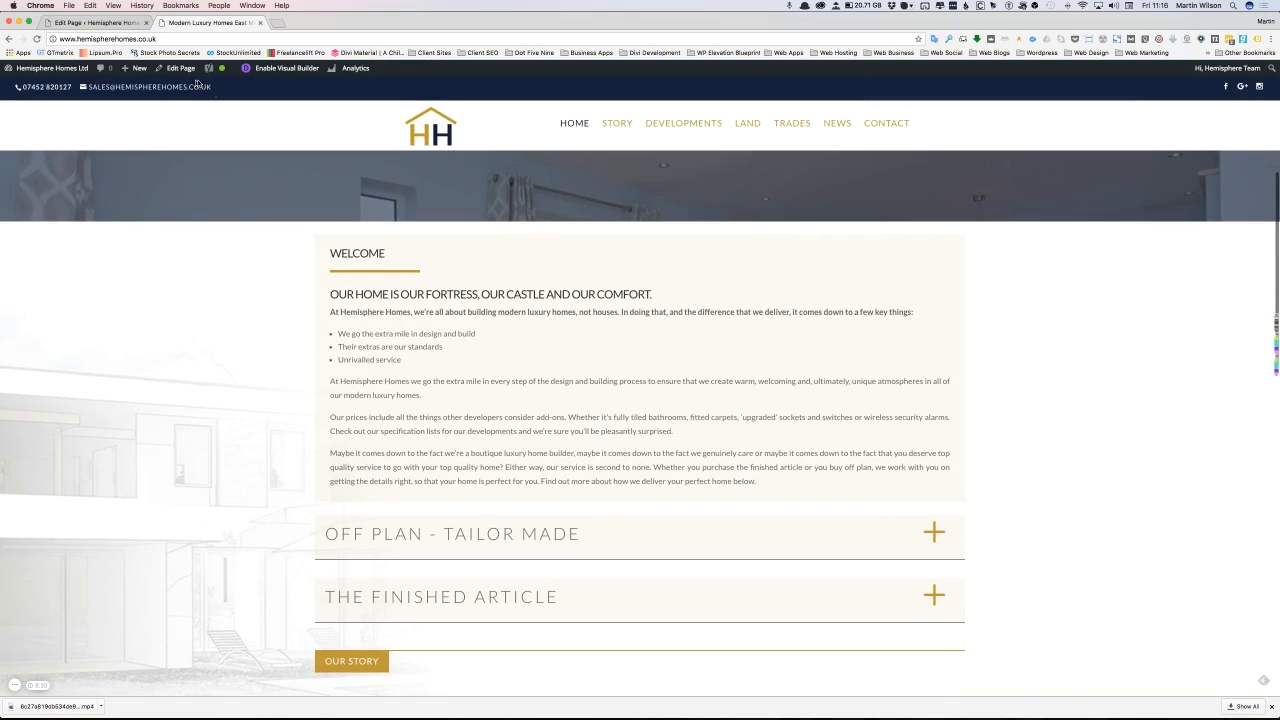
- Reopen the Intro - Text module and remove the bold formatting from its first paragraph
{"action": "left_click", "coordinate": [95, 22]}
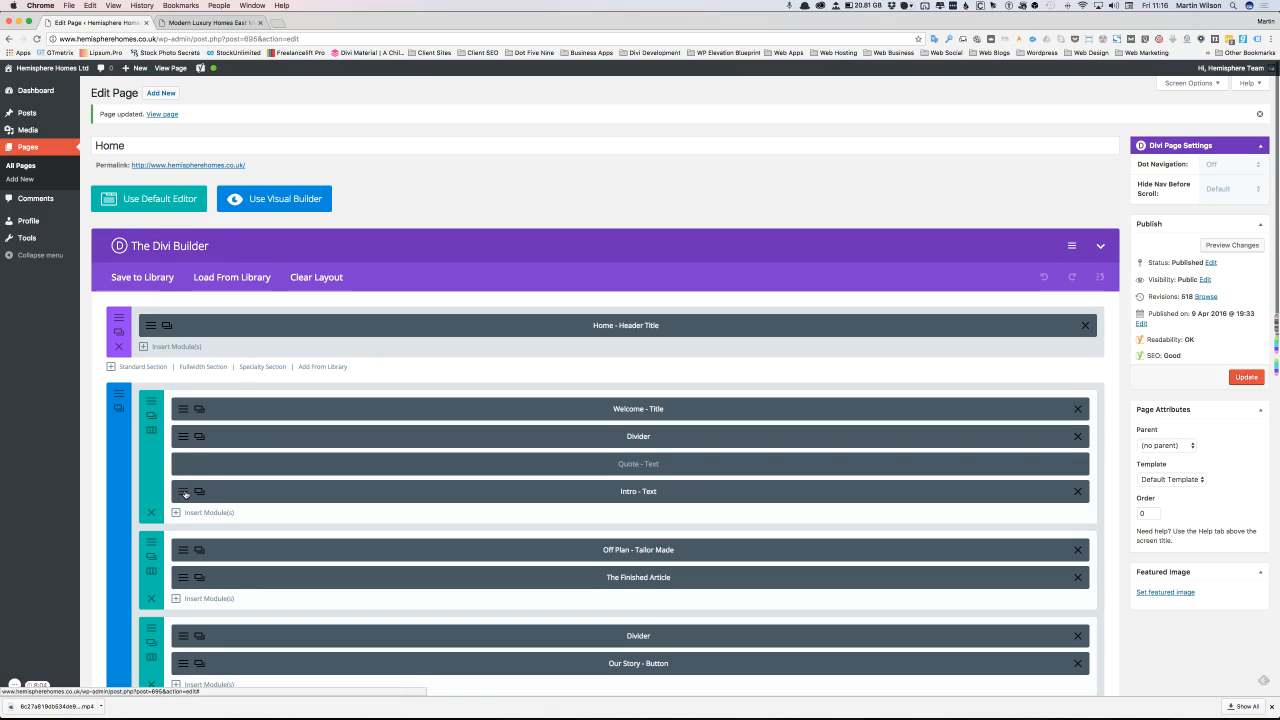
{"action": "left_click", "coordinate": [185, 493]}
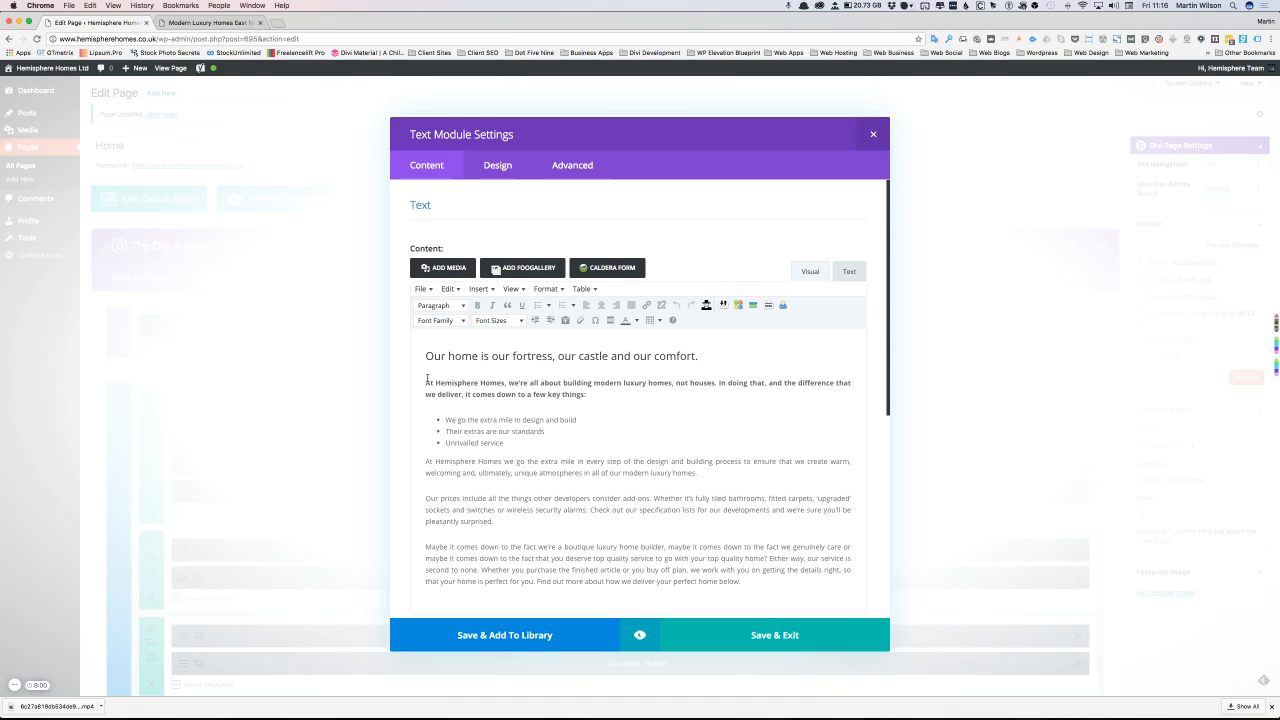
{"action": "left_click_drag", "start_coordinate": [429, 382], "coordinate": [602, 398]}
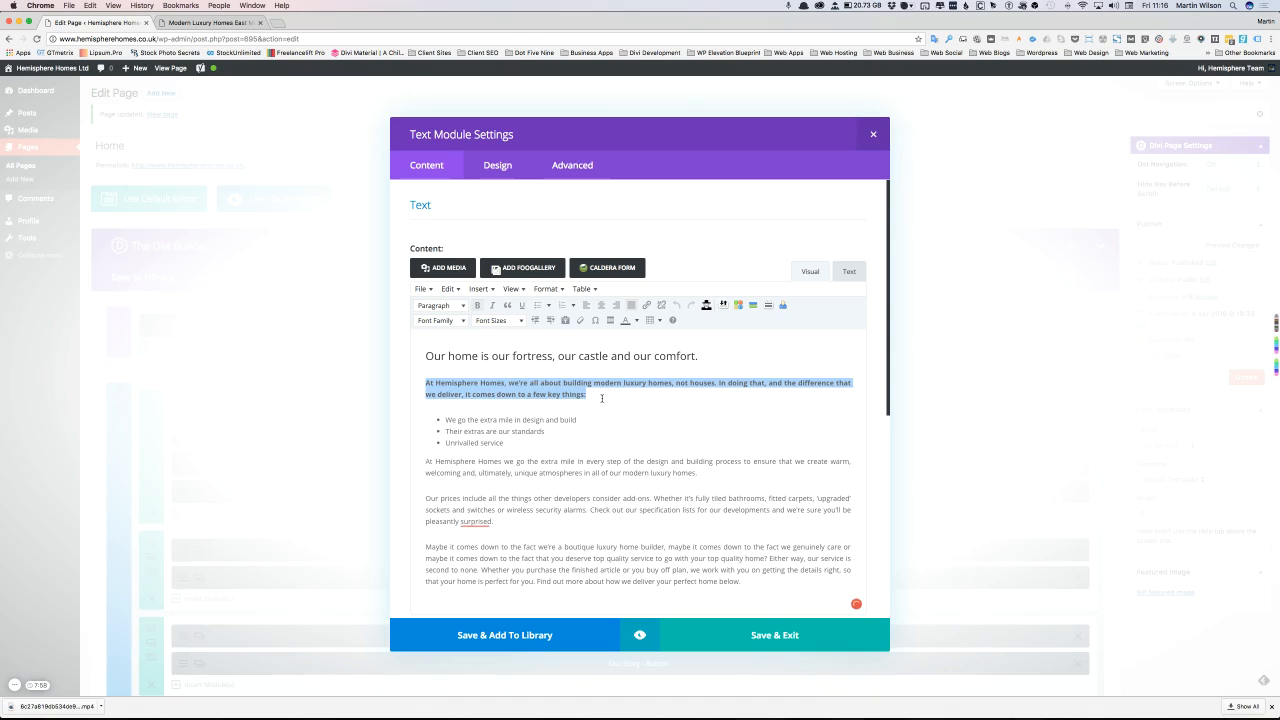
{"action": "left_click", "coordinate": [479, 306]}
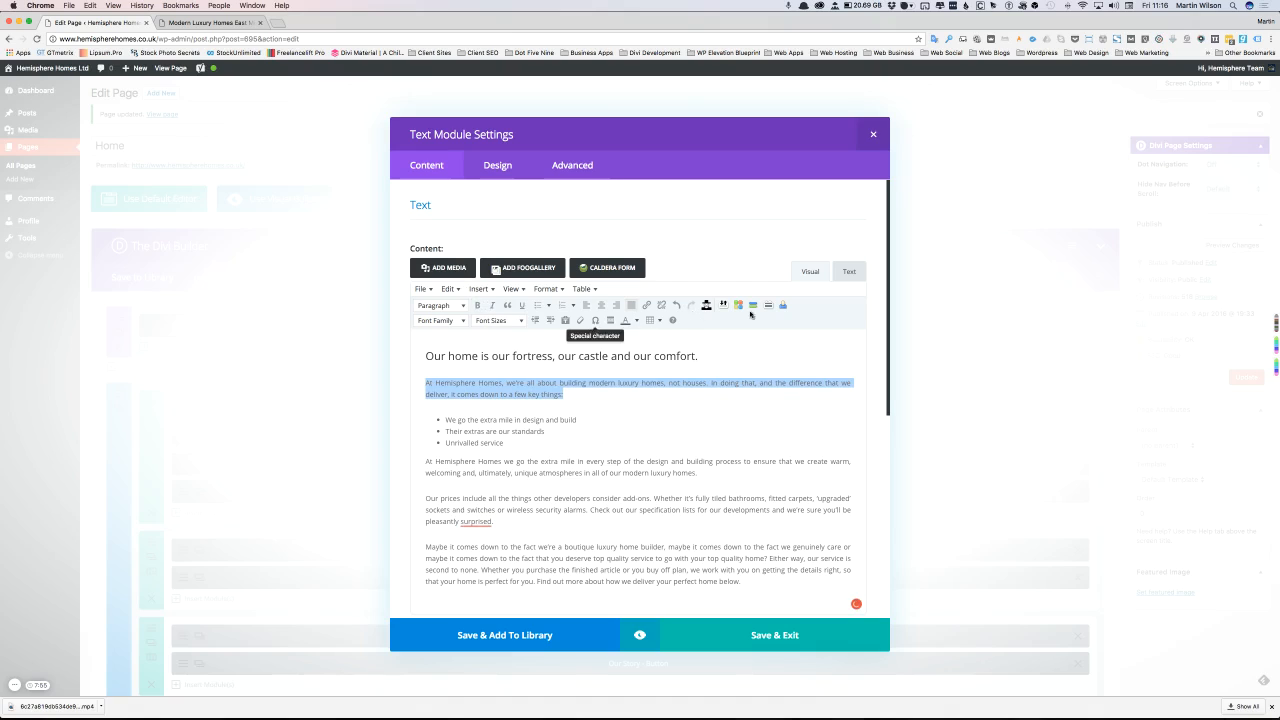
- Examine the text module's content, its text design options, and its advanced CSS and visibility settings
{"action": "scroll", "coordinate": [696, 402], "scroll_direction": "down", "scroll_amount": 1}
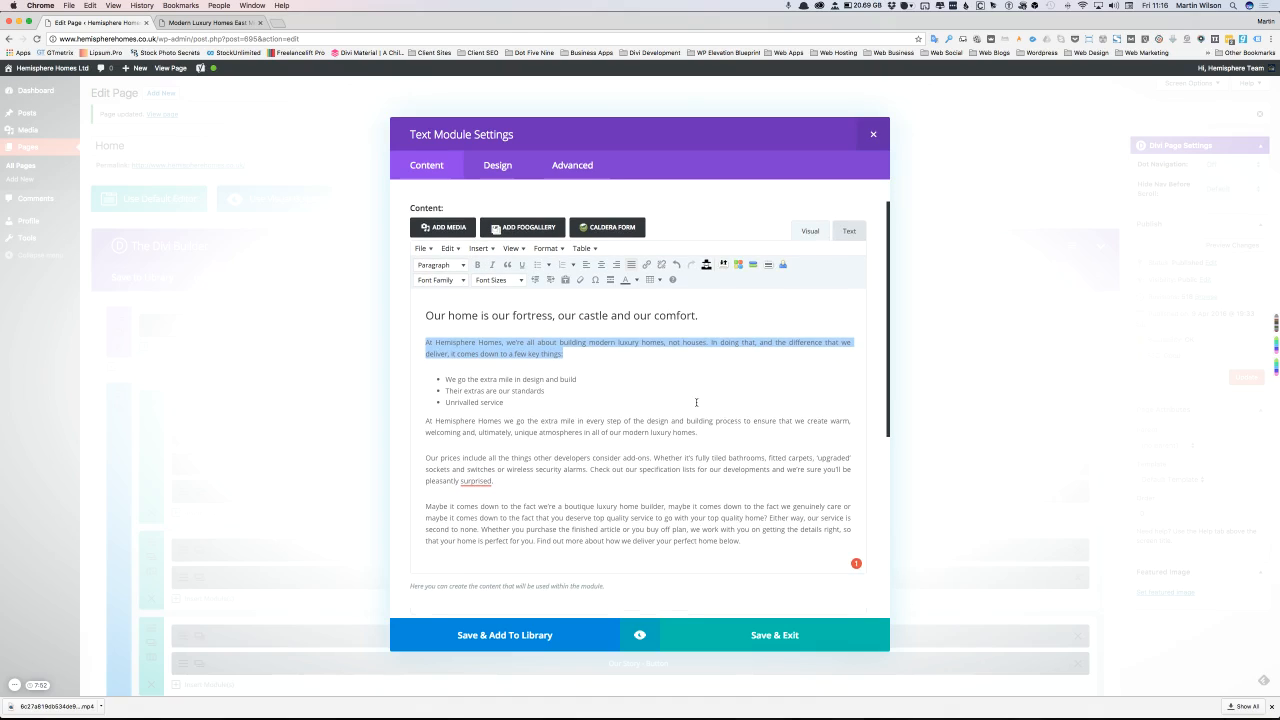
{"action": "mouse_move", "coordinate": [478, 482]}
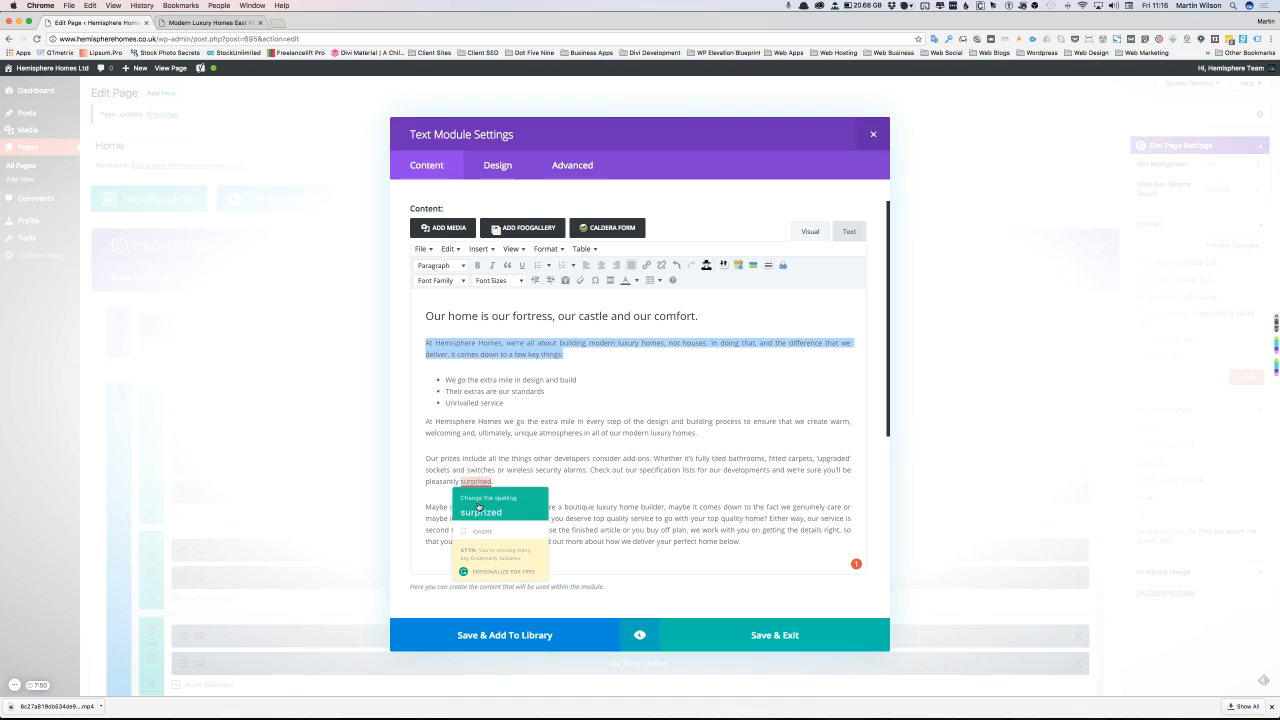
{"action": "left_click", "coordinate": [499, 166]}
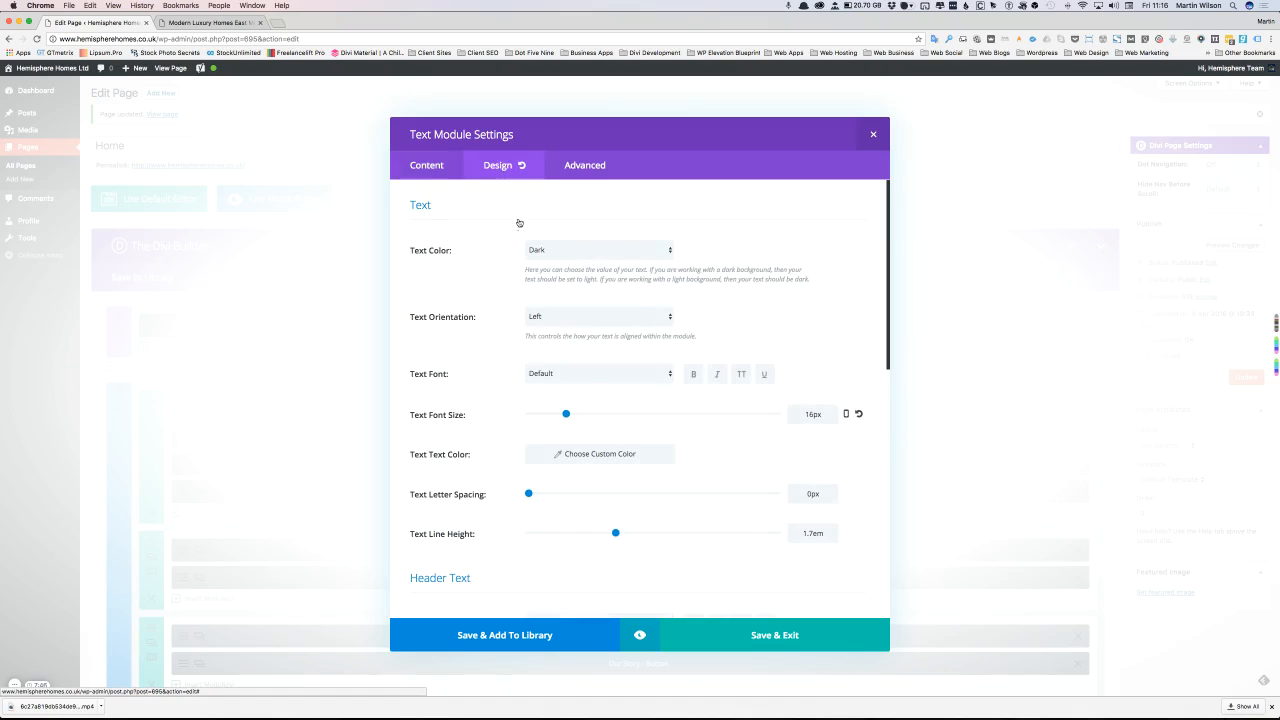
{"action": "scroll", "coordinate": [501, 295], "scroll_direction": "down", "scroll_amount": 1}
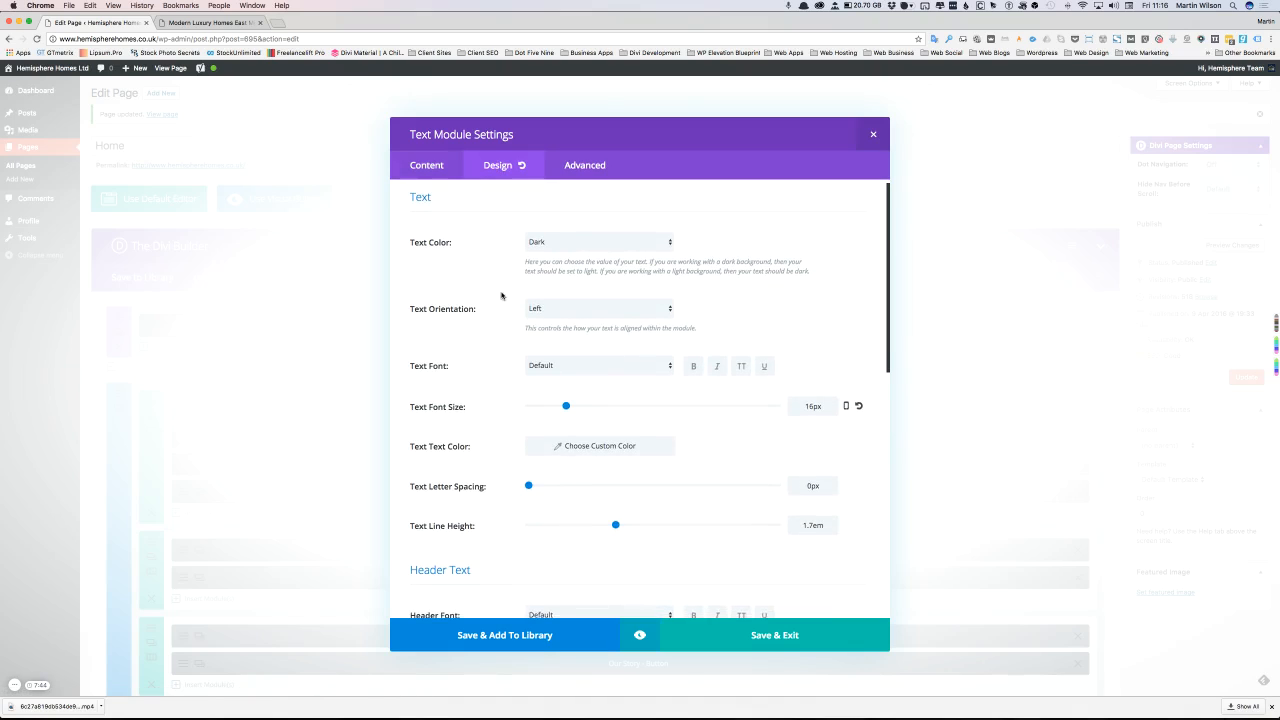
{"action": "scroll", "coordinate": [501, 295], "scroll_direction": "down", "scroll_amount": 2}
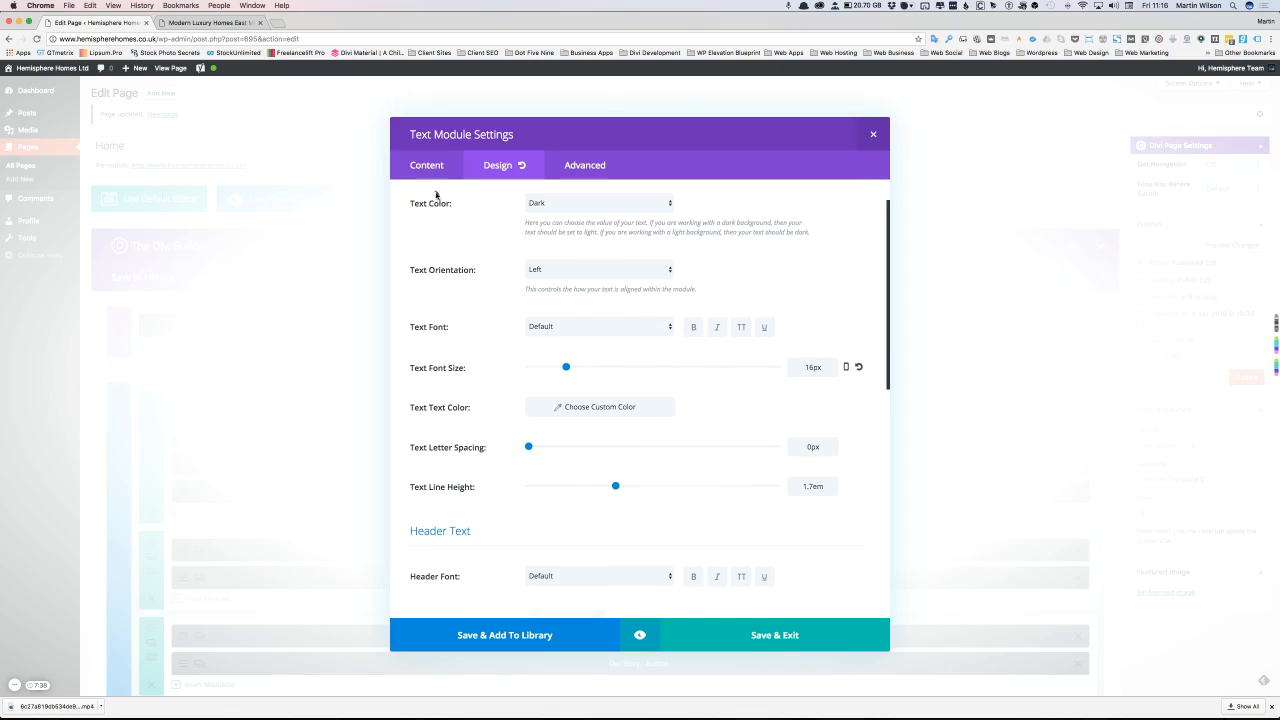
{"action": "left_click", "coordinate": [430, 168]}
{"action": "left_click", "coordinate": [500, 167]}
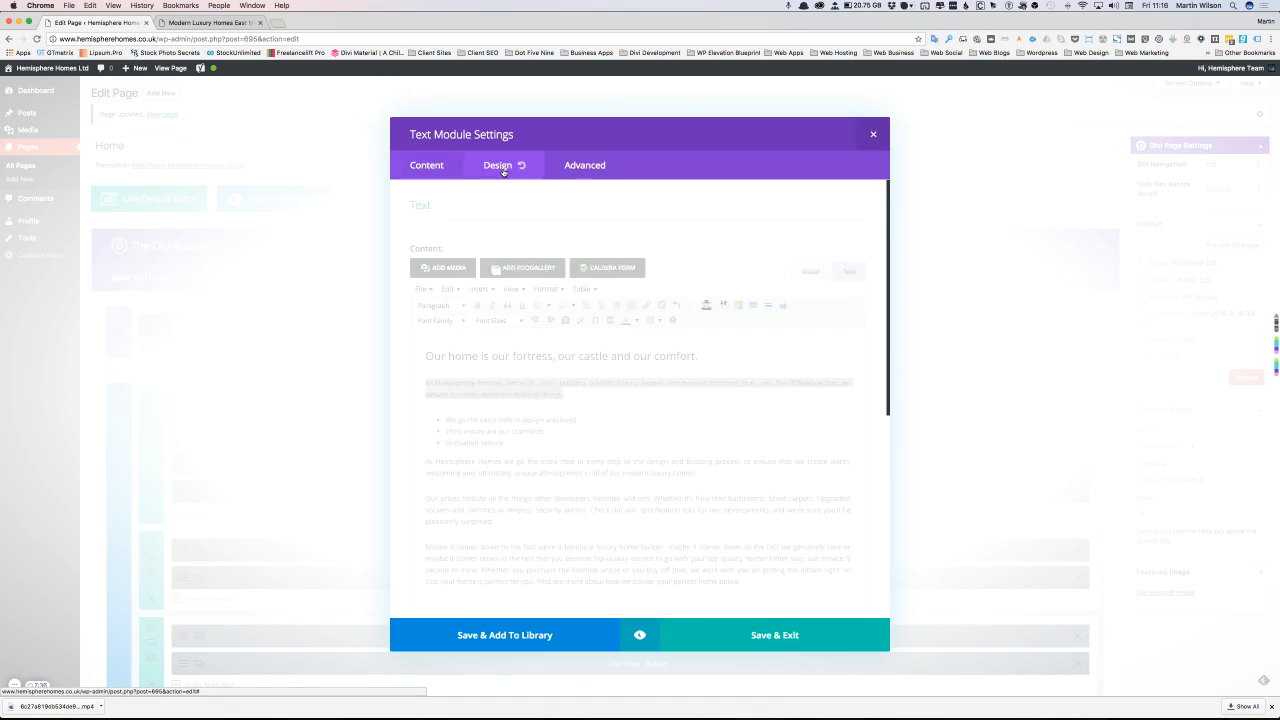
{"action": "left_click", "coordinate": [570, 167]}
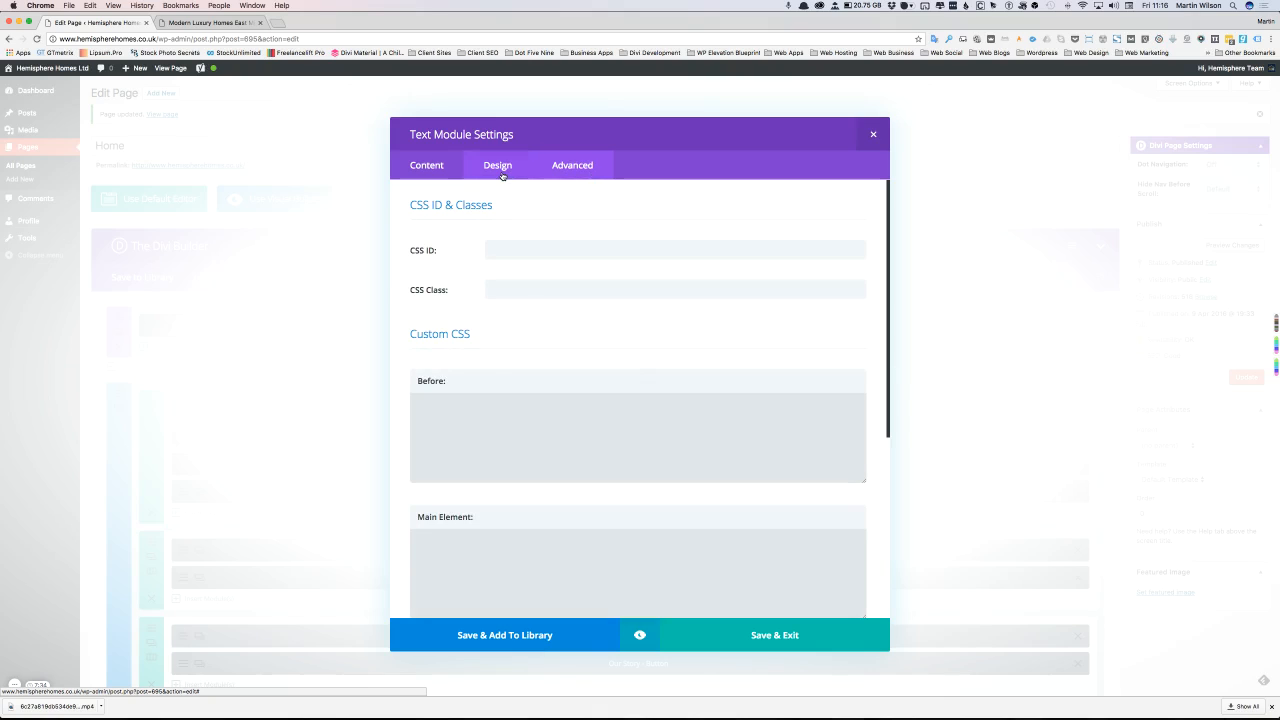
{"action": "scroll", "coordinate": [506, 297], "scroll_direction": "down", "scroll_amount": 8}
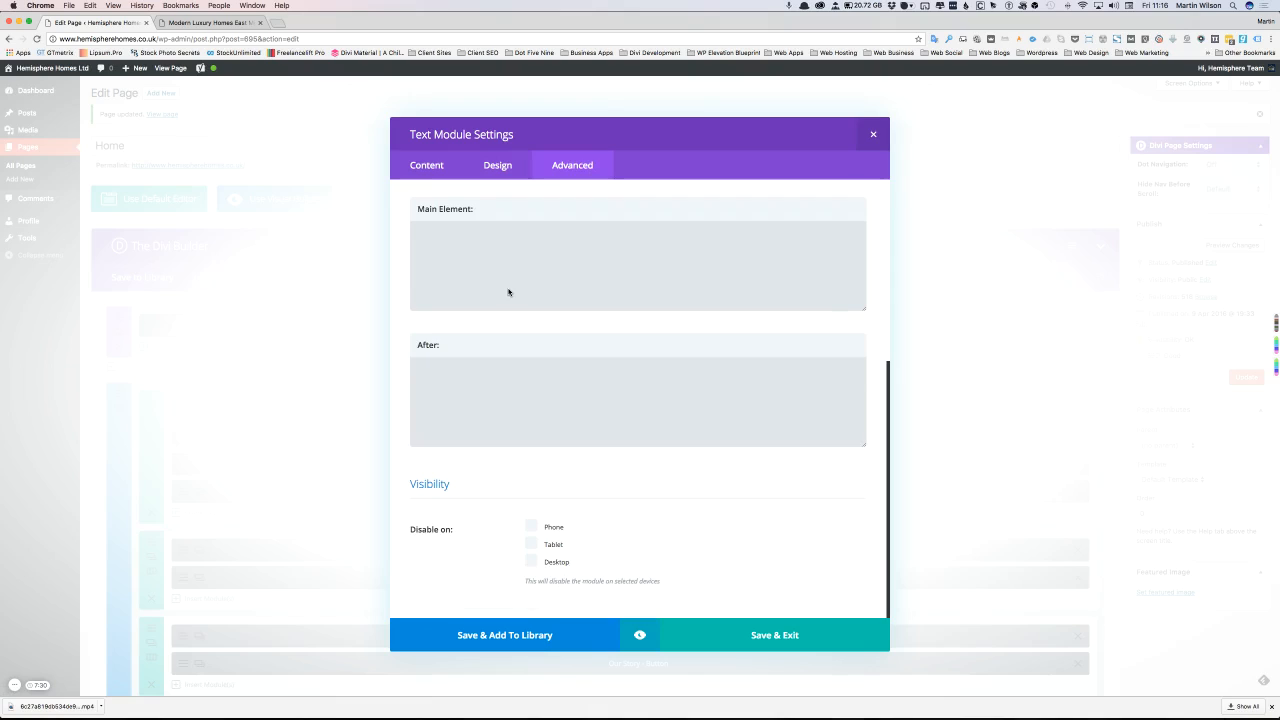
{"action": "scroll", "coordinate": [508, 292], "scroll_direction": "up", "scroll_amount": 8}
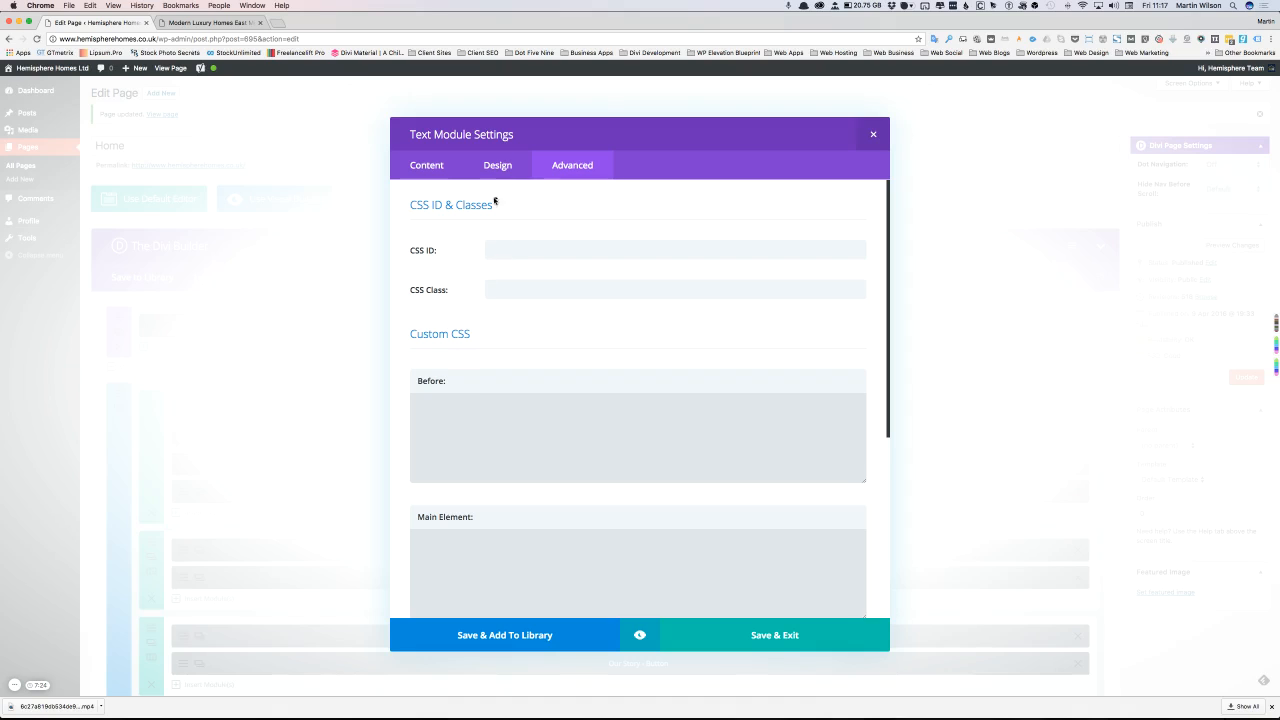
- Make the Intro module's text font bold in its design settings, and save the change to the Home page
{"action": "left_click", "coordinate": [498, 166]}
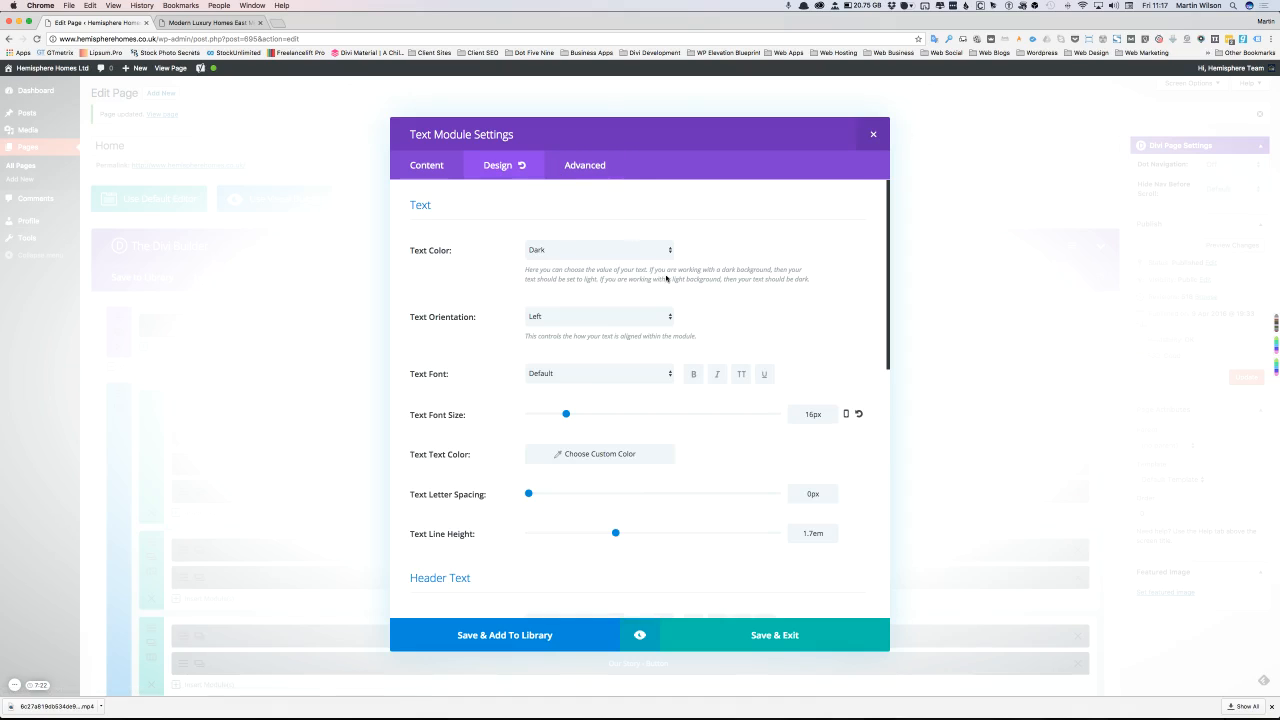
{"action": "scroll", "coordinate": [678, 307], "scroll_direction": "down", "scroll_amount": 1}
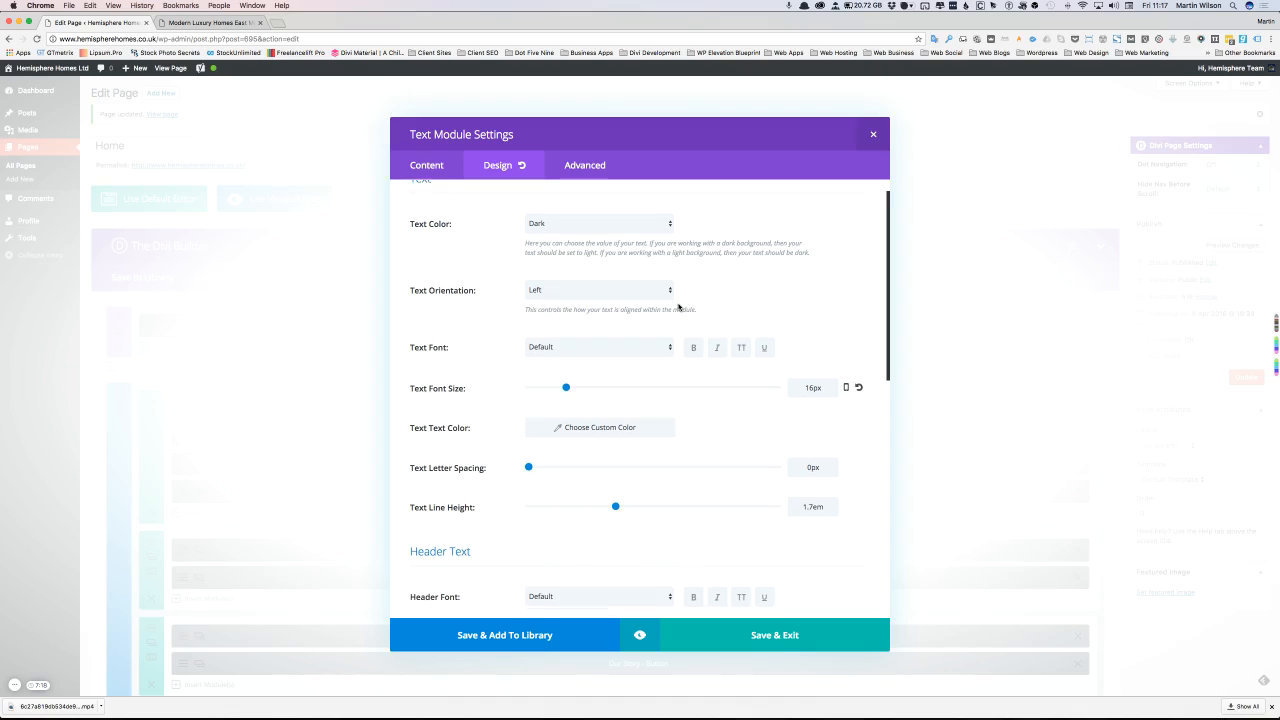
{"action": "scroll", "coordinate": [678, 307], "scroll_direction": "down", "scroll_amount": 1}
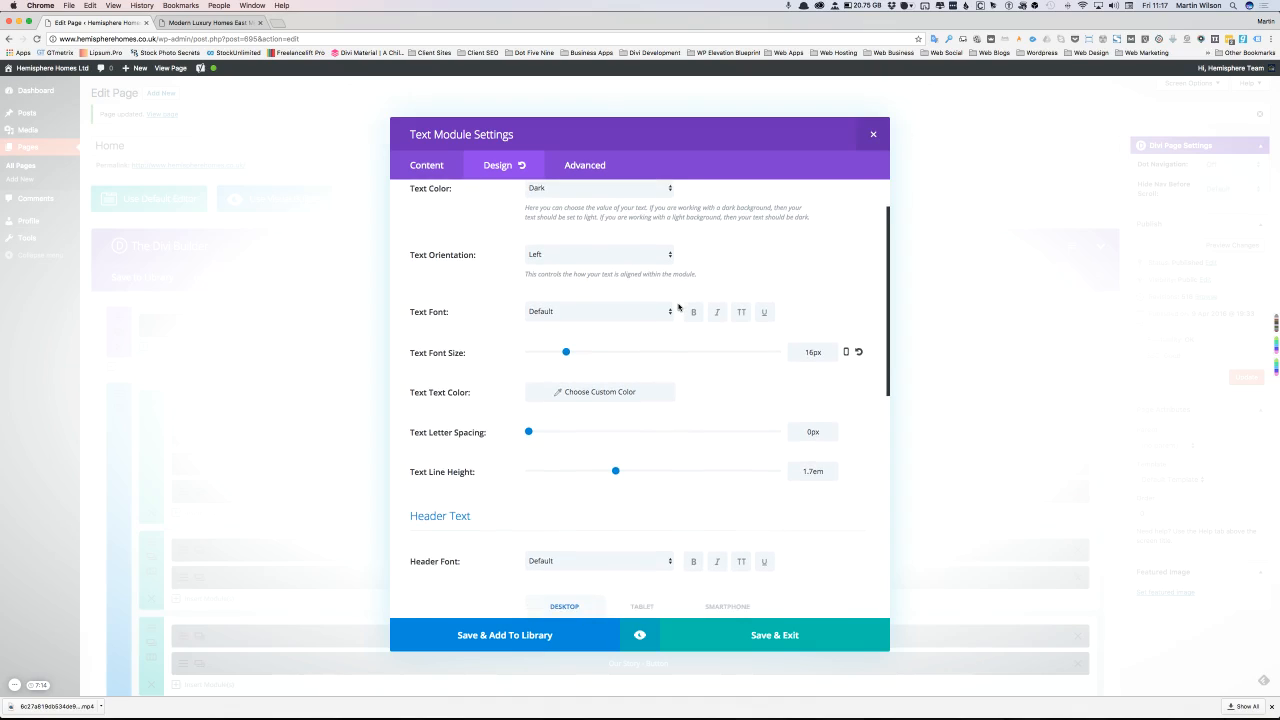
{"action": "scroll", "coordinate": [678, 307], "scroll_direction": "up", "scroll_amount": 2}
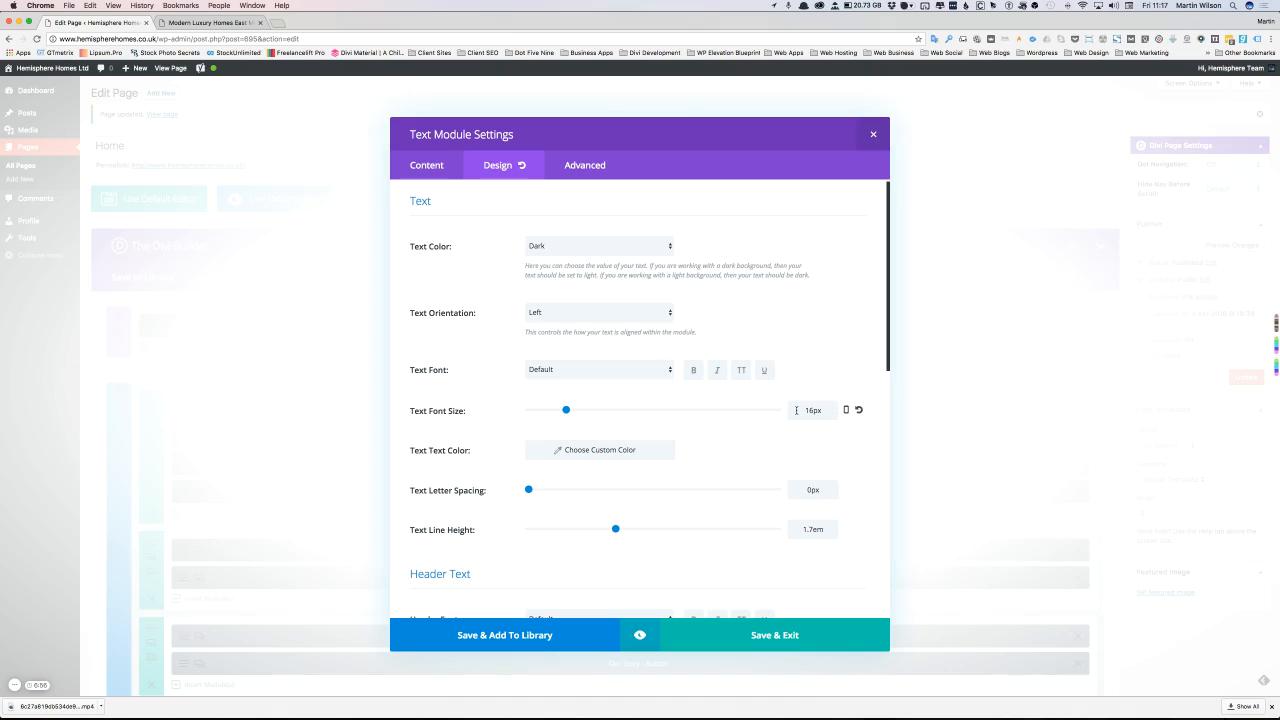
{"action": "scroll", "coordinate": [797, 410], "scroll_direction": "down", "scroll_amount": 1}
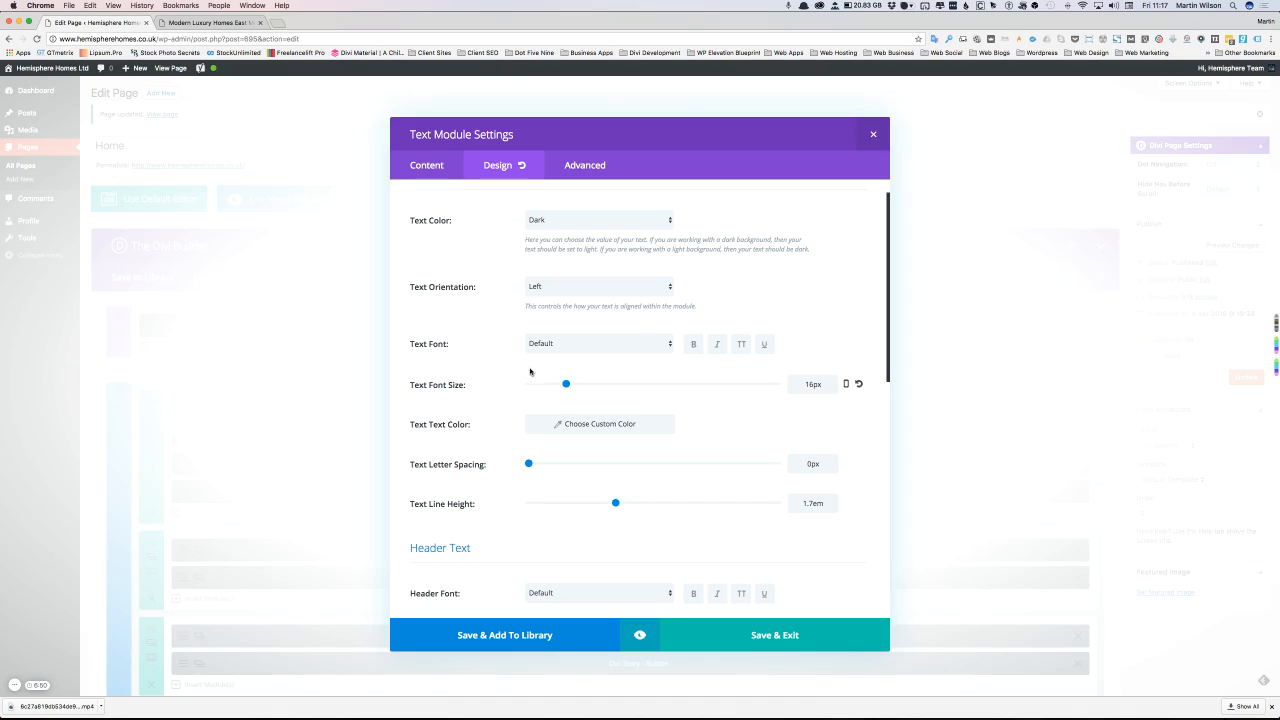
{"action": "left_click", "coordinate": [691, 347]}
{"action": "left_click", "coordinate": [772, 636]}
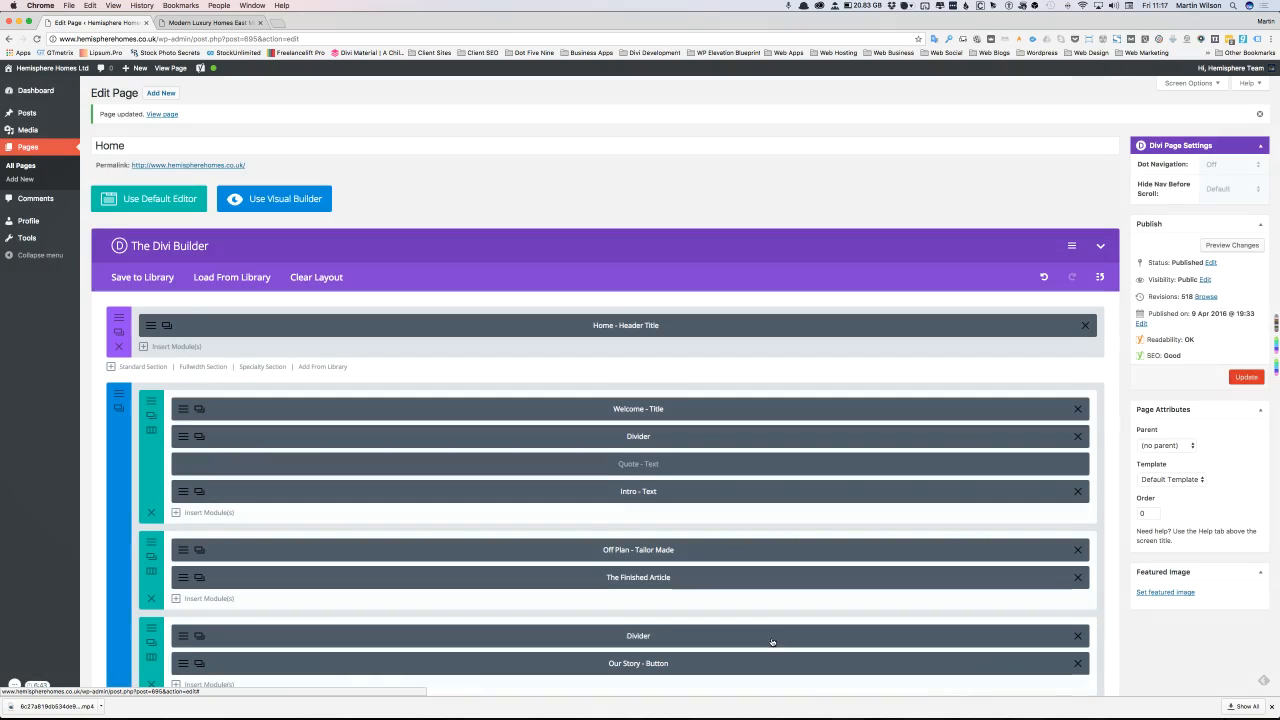
{"action": "left_click", "coordinate": [1246, 377]}
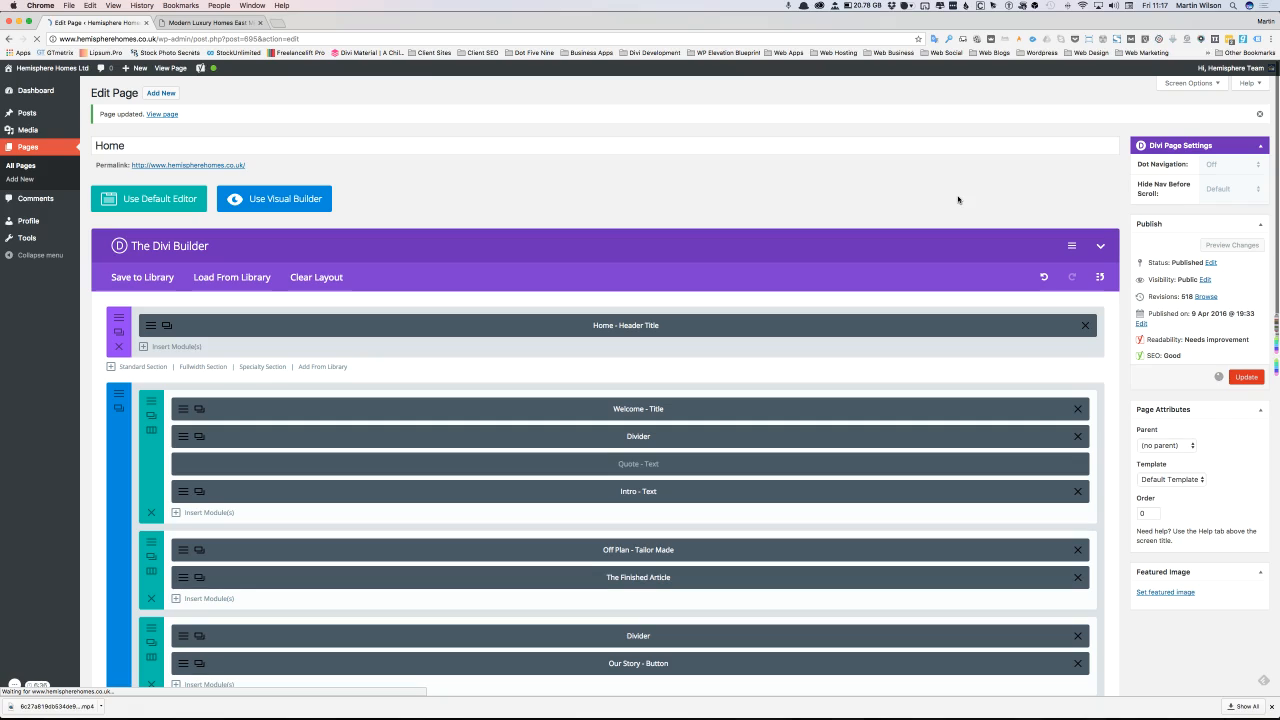
- Reload the live home page and check how bold formatting affects the text in the Welcome section
{"action": "left_click", "coordinate": [197, 23]}
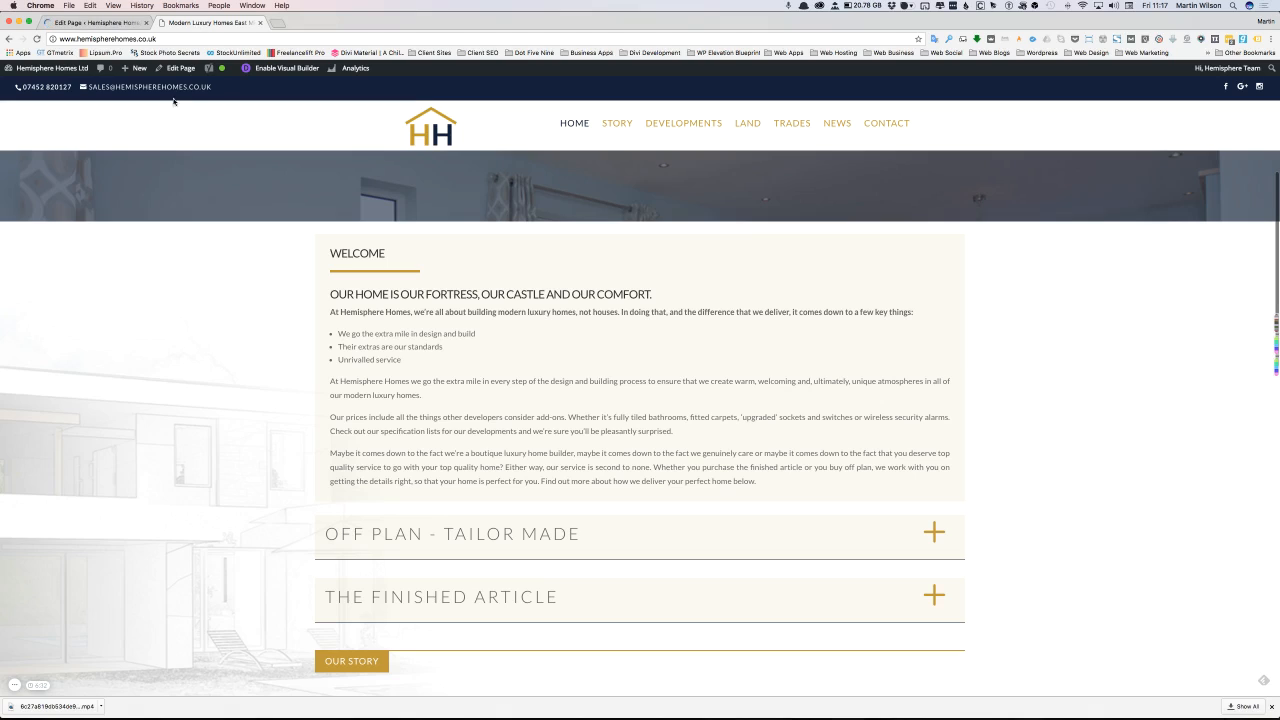
{"action": "right_click", "coordinate": [161, 137]}
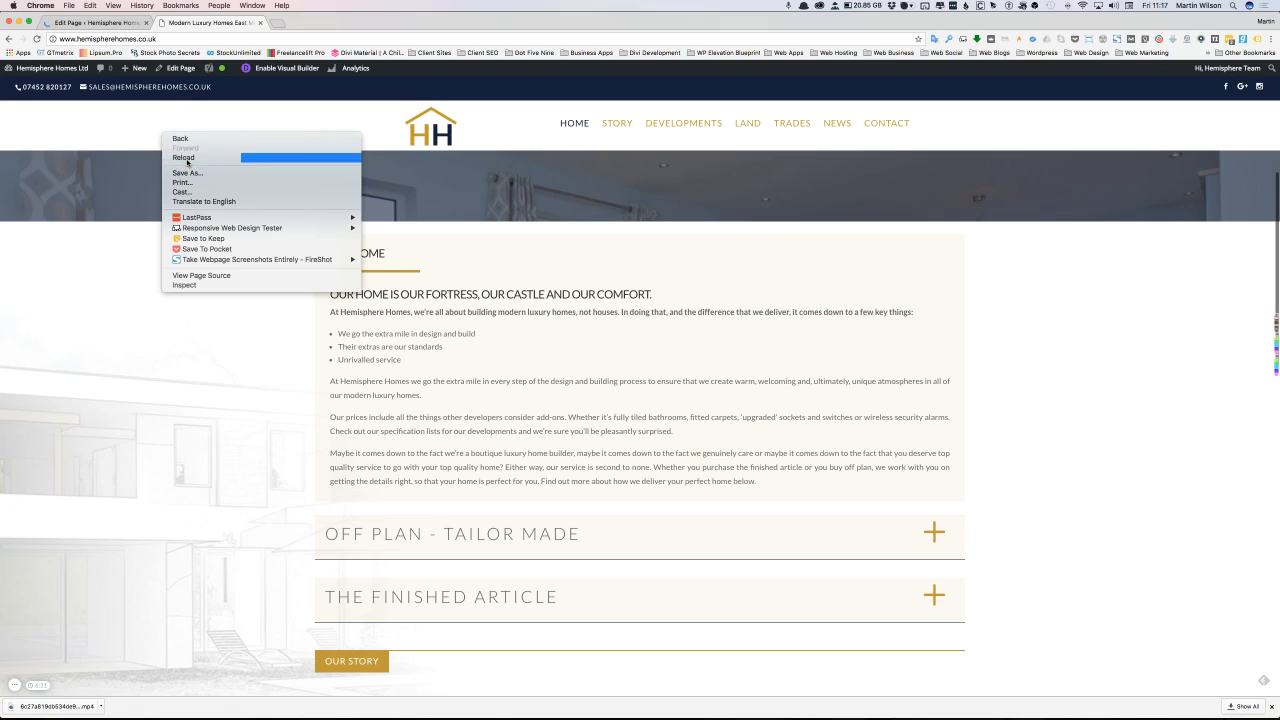
{"action": "left_click", "coordinate": [186, 160]}
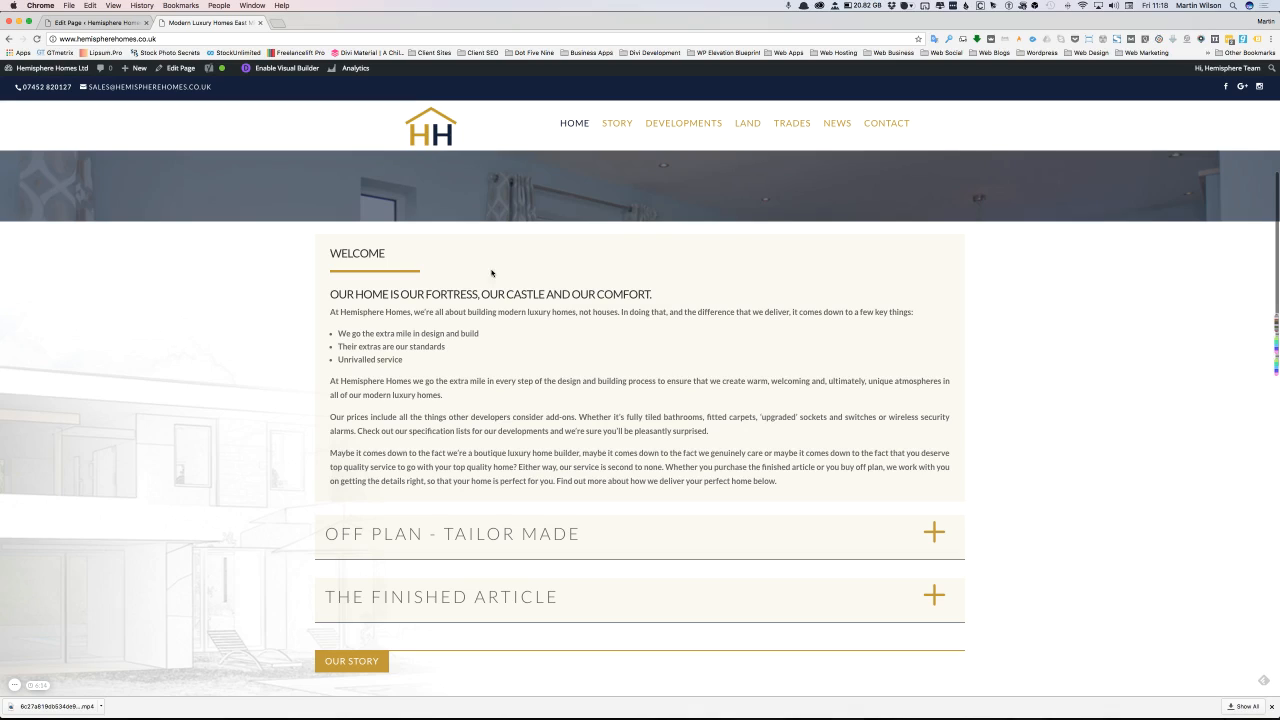
- Reopen the Intro - Text module on the Home page and turn off bold for its text font in the design settings
{"action": "left_click", "coordinate": [100, 22]}
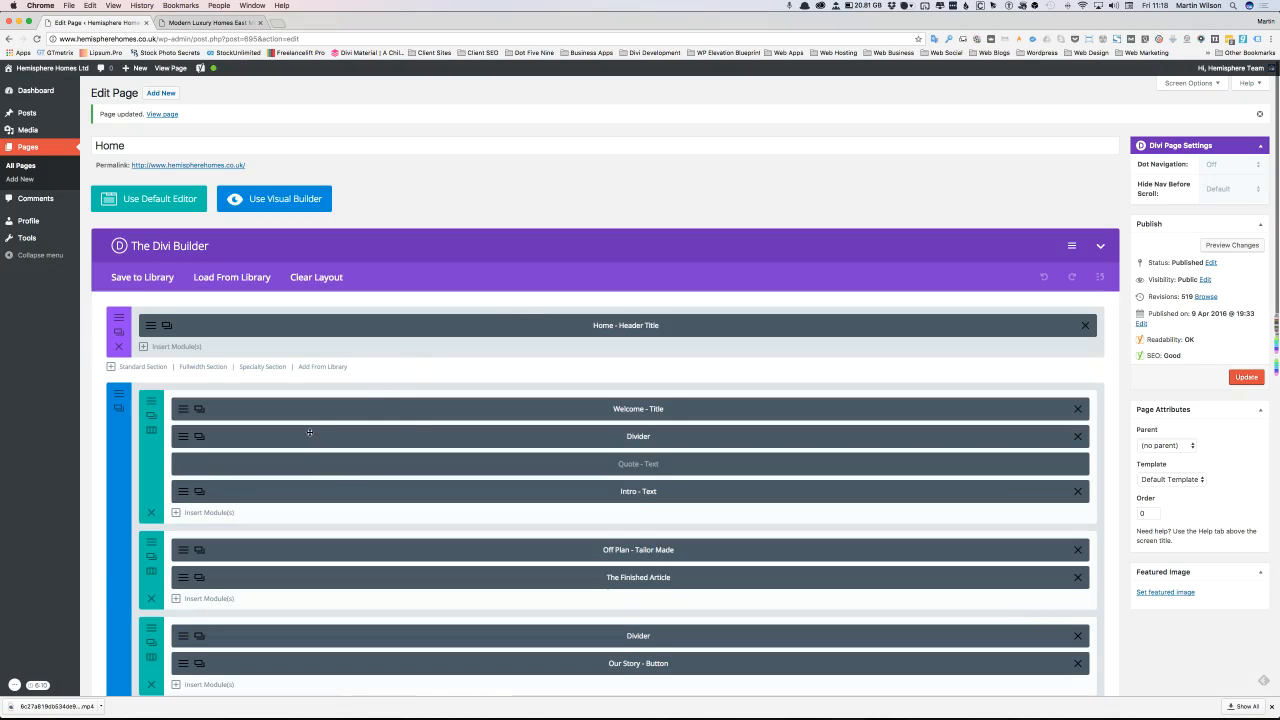
{"action": "scroll", "coordinate": [308, 476], "scroll_direction": "down", "scroll_amount": 1}
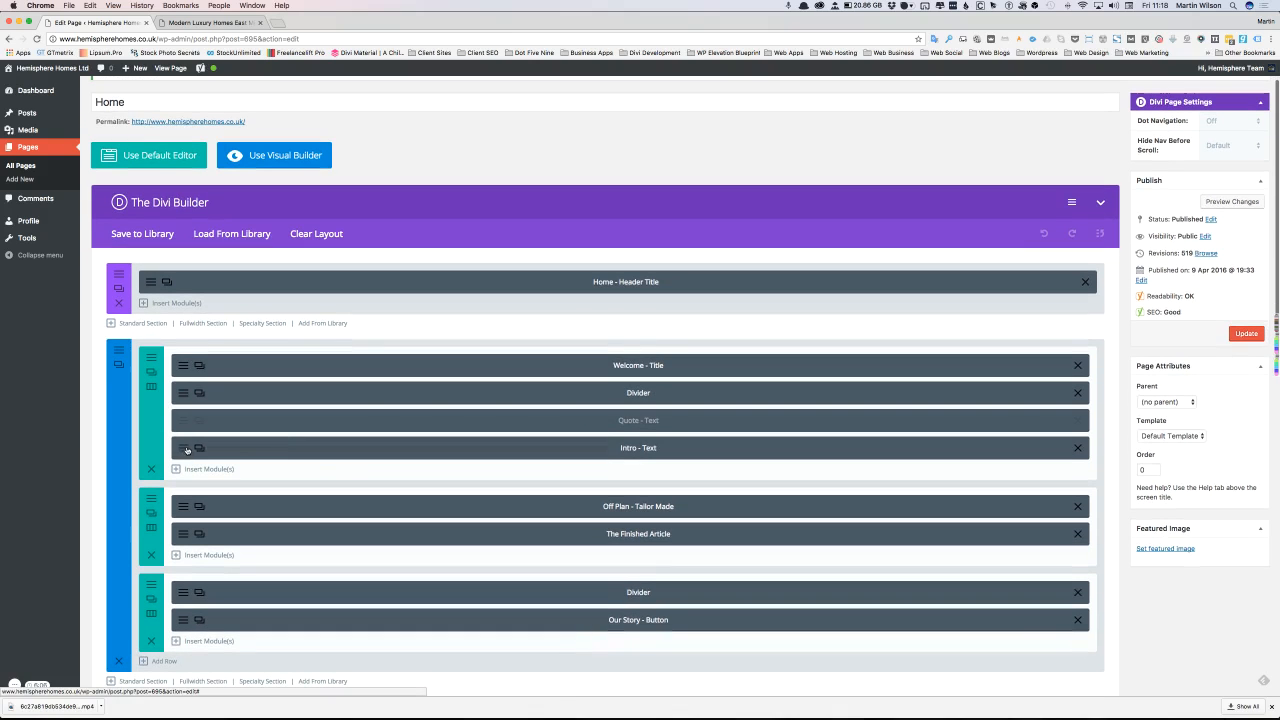
{"action": "left_click", "coordinate": [186, 449]}
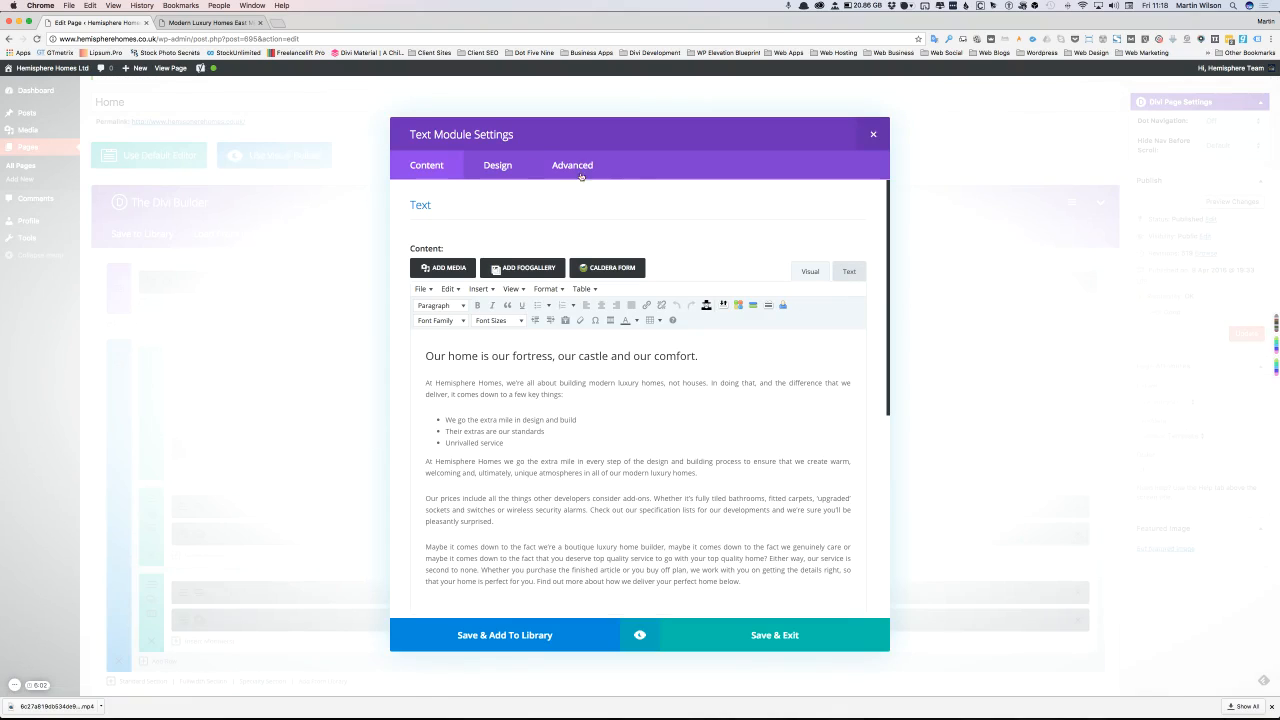
{"action": "left_click", "coordinate": [497, 165]}
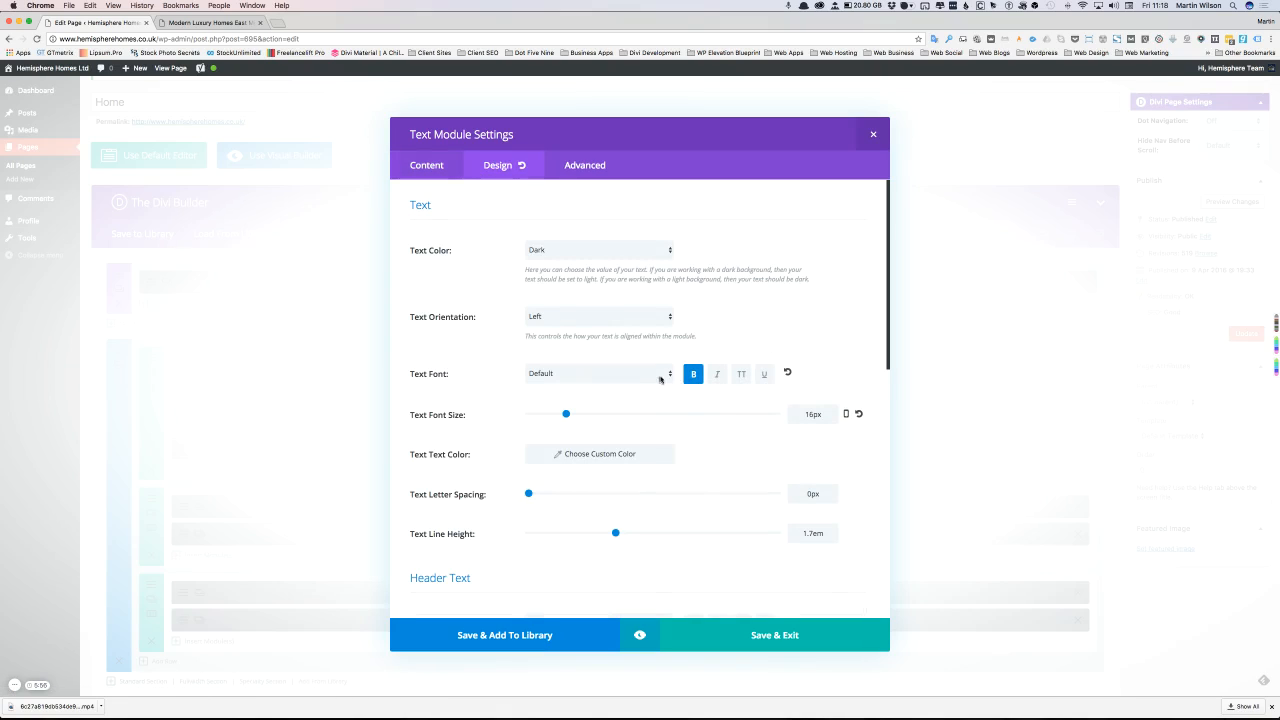
{"action": "left_click", "coordinate": [691, 375]}
- Set the Intro module's text font size to 17px, save the module, and update the Home page
{"action": "left_click_drag", "start_coordinate": [811, 414], "coordinate": [804, 414]}
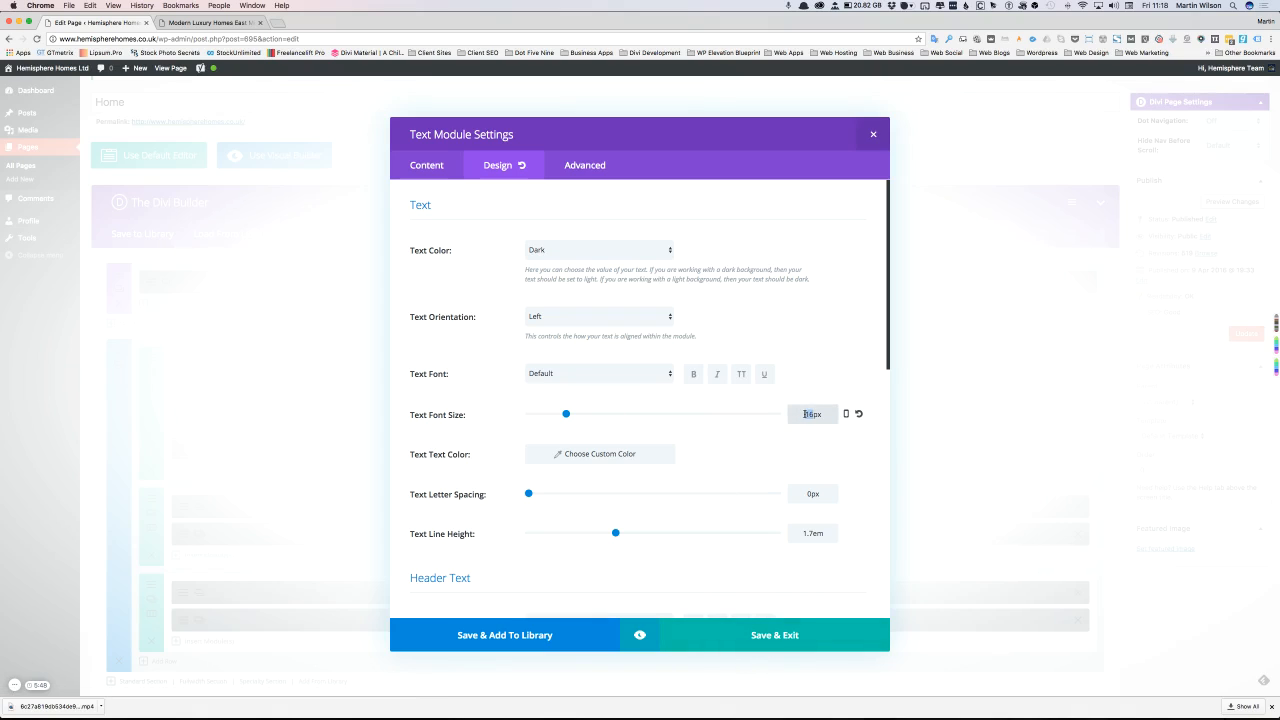
{"action": "type", "text": "17"}
{"action": "left_click", "coordinate": [770, 636]}
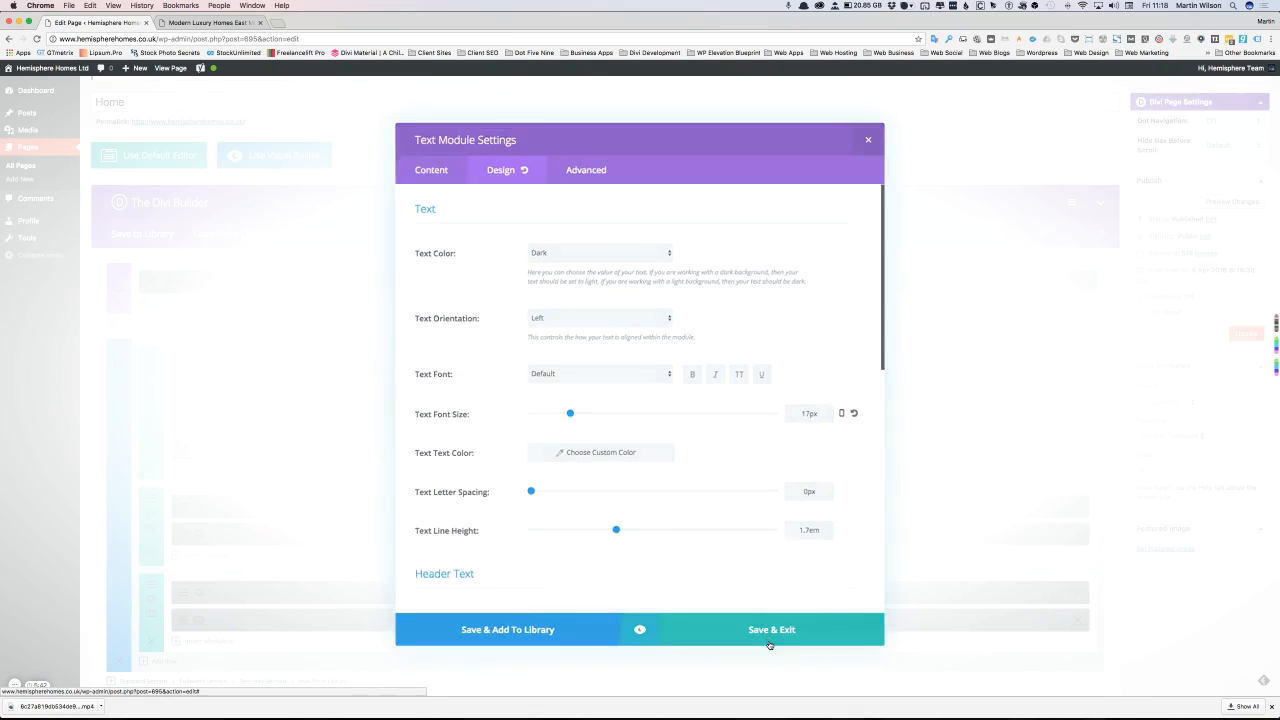
{"action": "left_click", "coordinate": [1254, 337]}
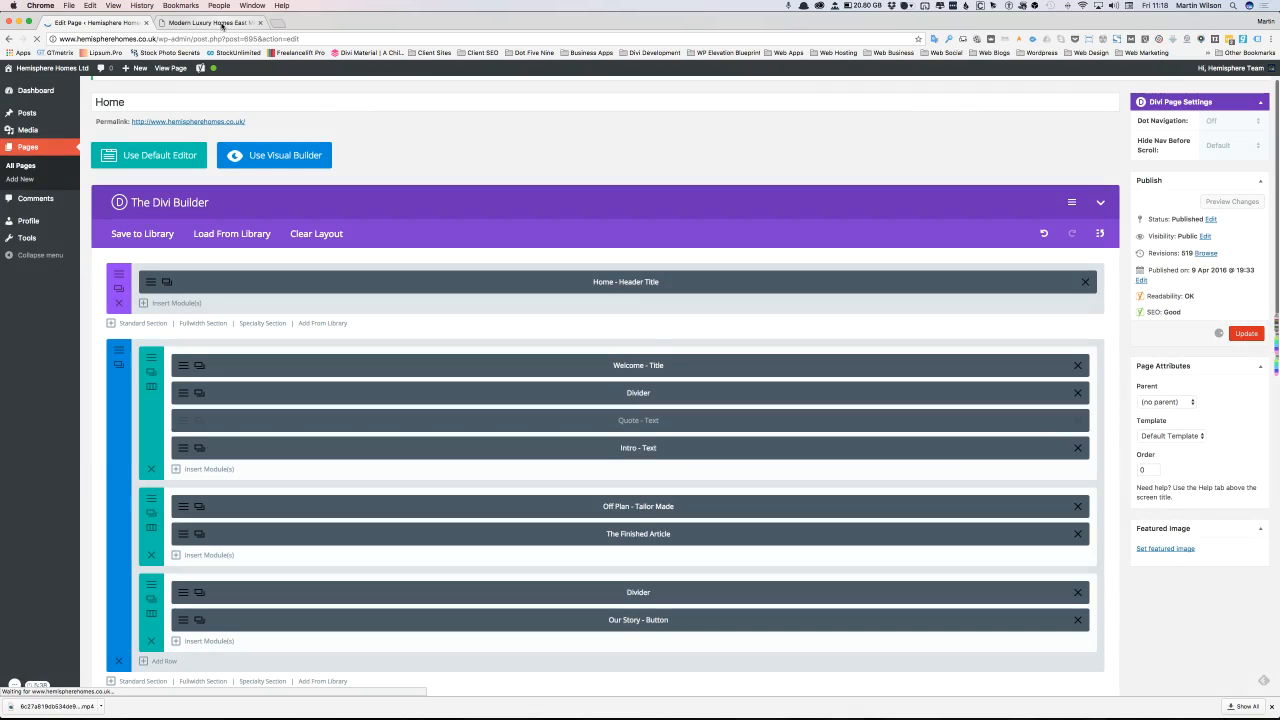
- Reload the live home page and check the size and weight of the Welcome section's text
{"action": "left_click", "coordinate": [222, 24]}
{"action": "right_click", "coordinate": [108, 303]}
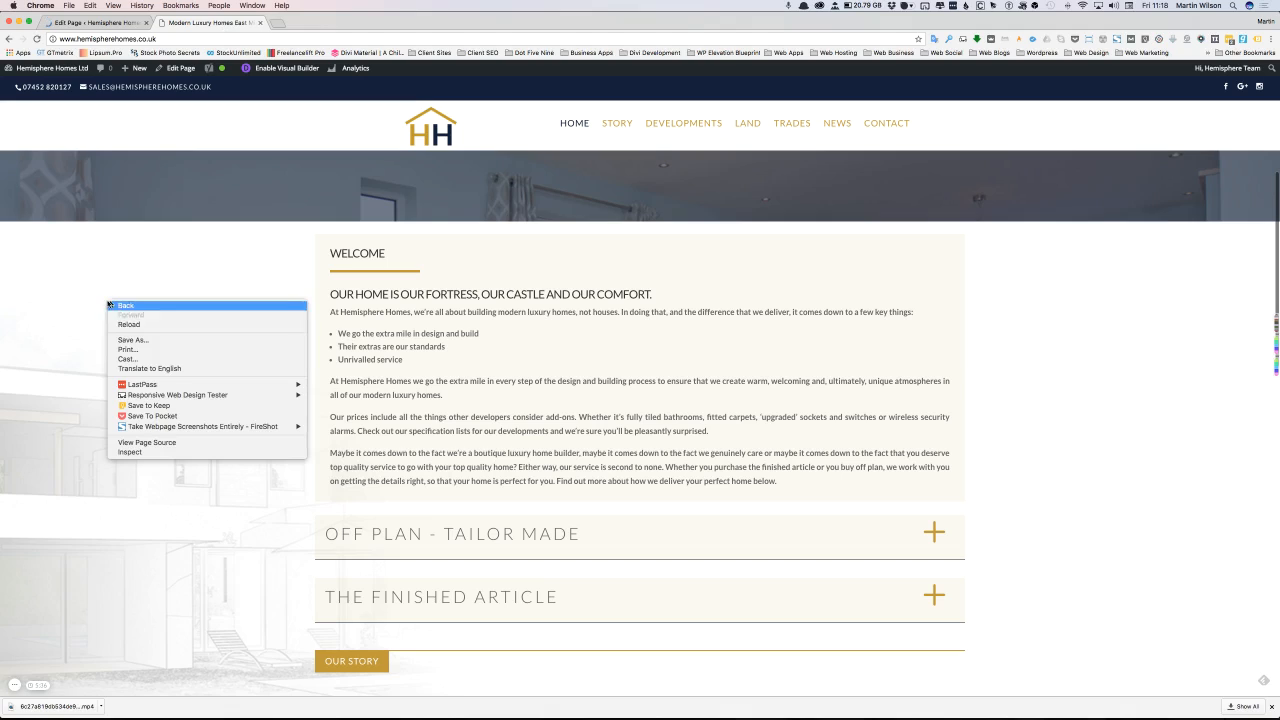
{"action": "left_click", "coordinate": [132, 324]}
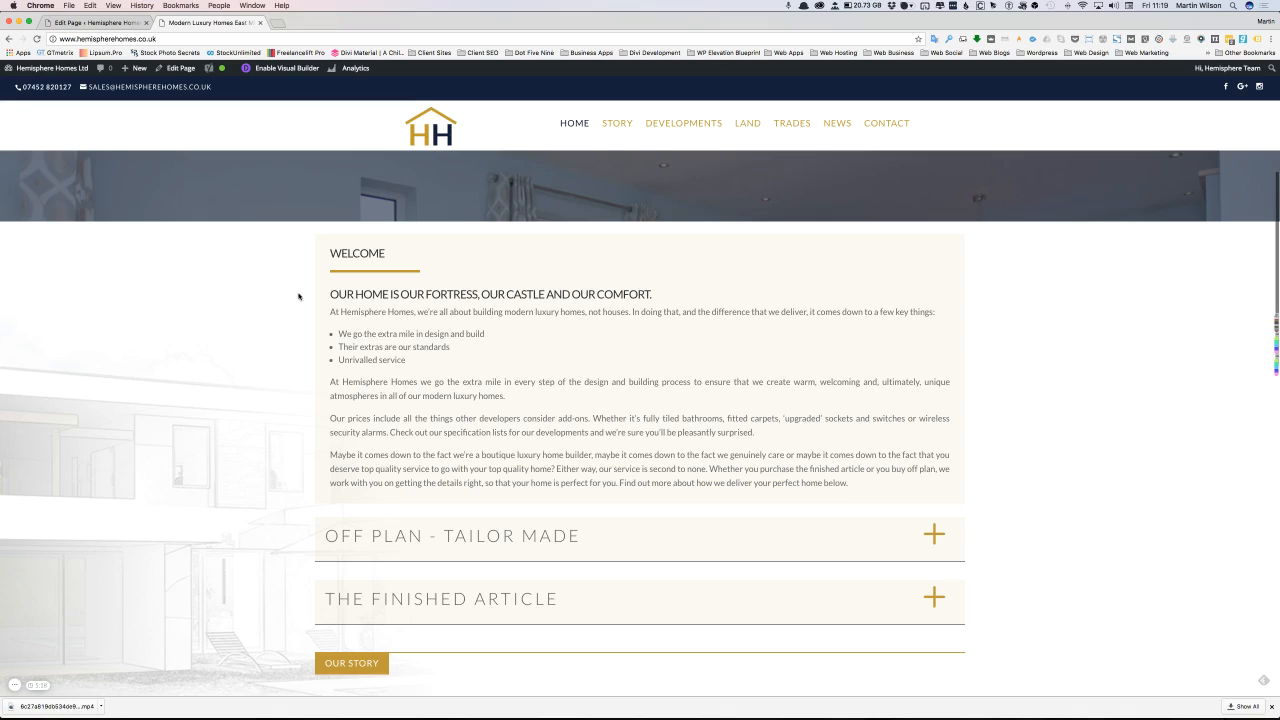
- Reopen the Intro - Text module and set its text font size to 16px in the design settings
{"action": "left_click", "coordinate": [119, 22]}
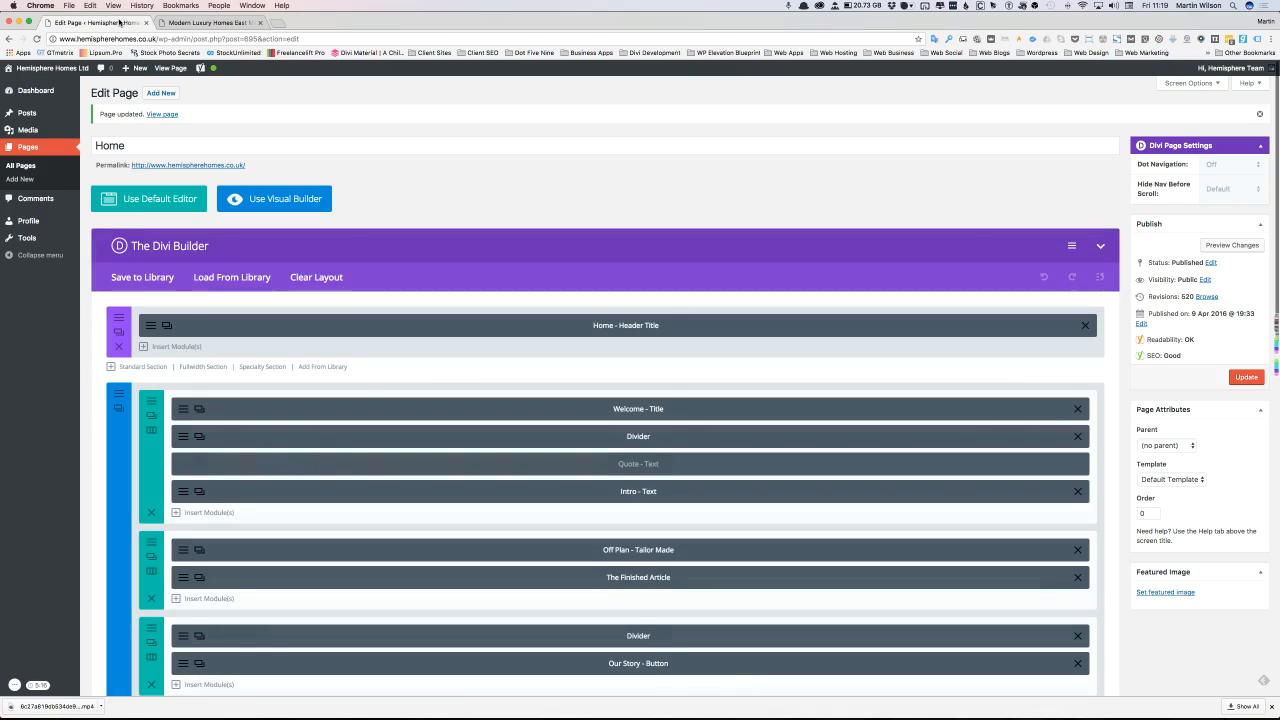
{"action": "left_click", "coordinate": [186, 489]}
{"action": "left_click", "coordinate": [500, 166]}
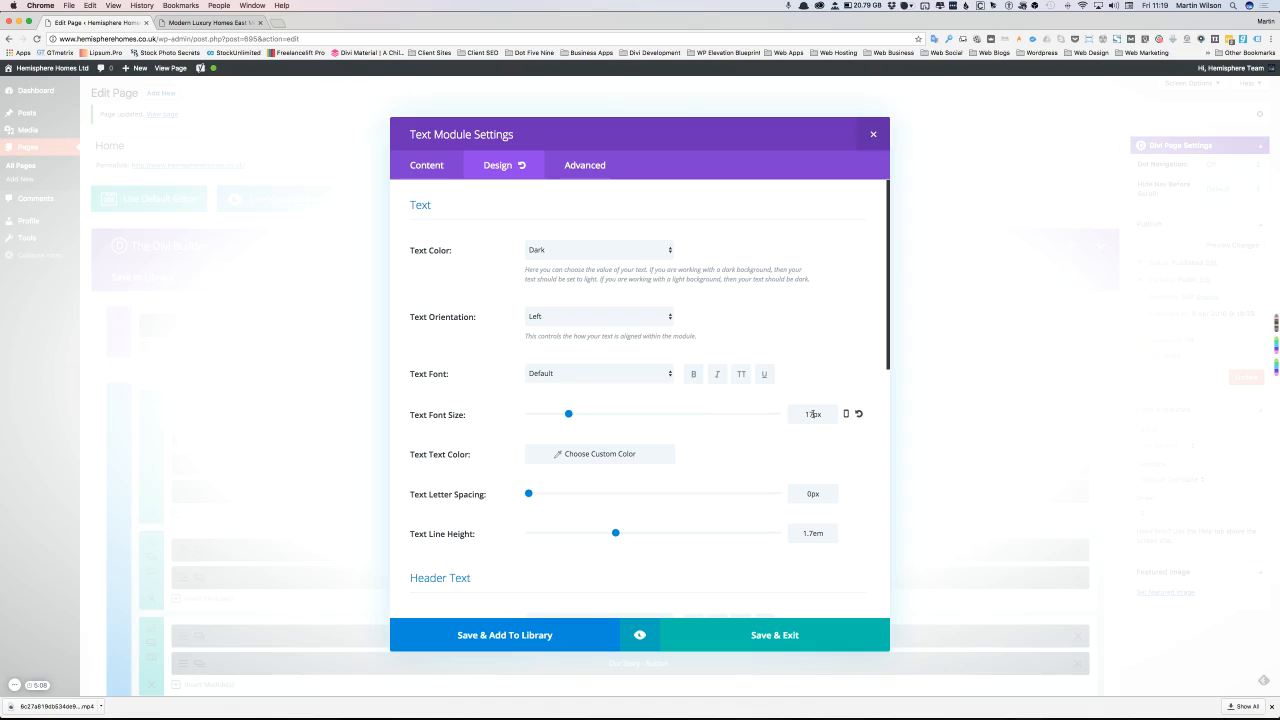
{"action": "left_click_drag", "start_coordinate": [811, 414], "coordinate": [793, 414]}
{"action": "type", "text": "16"}
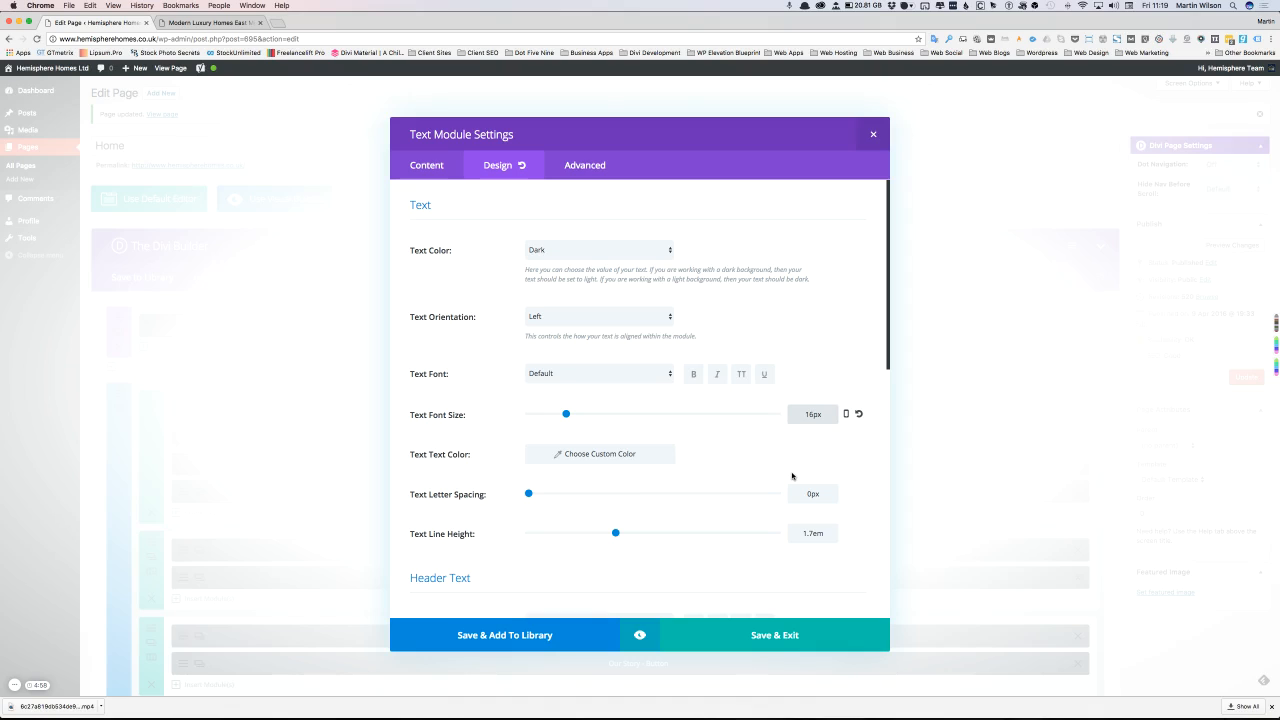
- Show the responsive options for the text font size and examine the desktop, tablet and smartphone values
{"action": "left_click", "coordinate": [846, 415]}
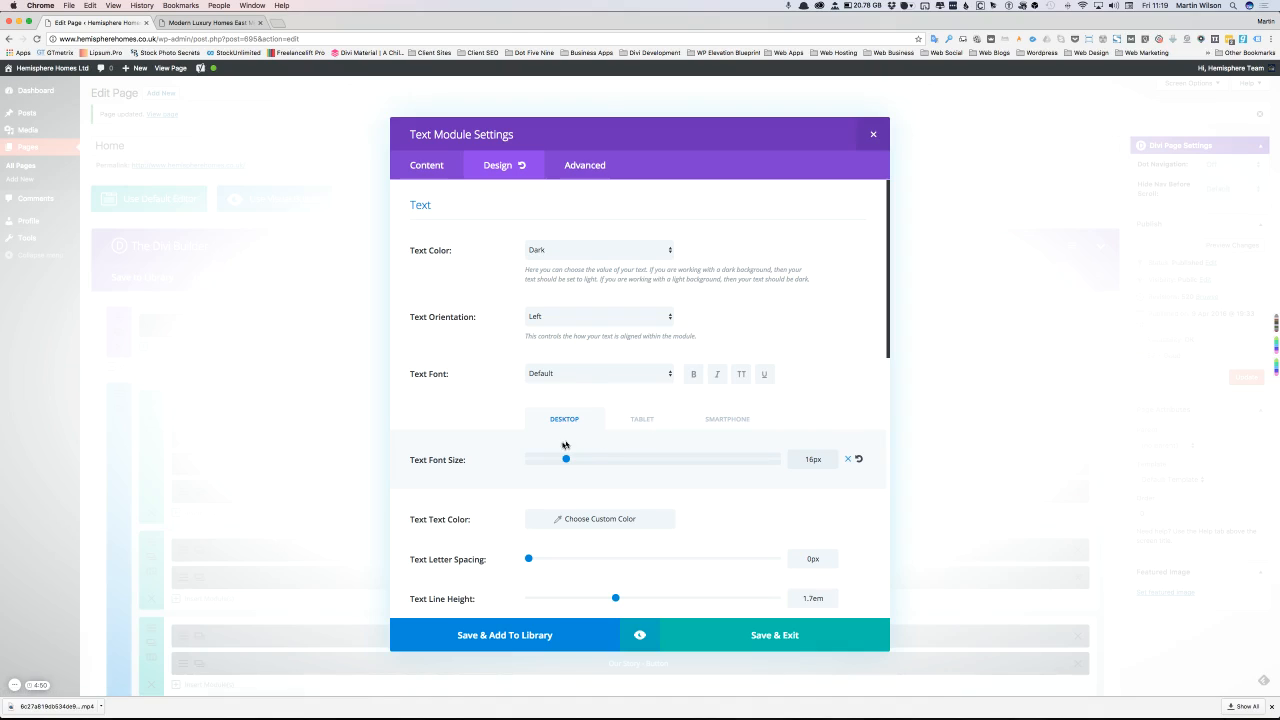
{"action": "left_click", "coordinate": [642, 420]}
{"action": "left_click", "coordinate": [728, 420]}
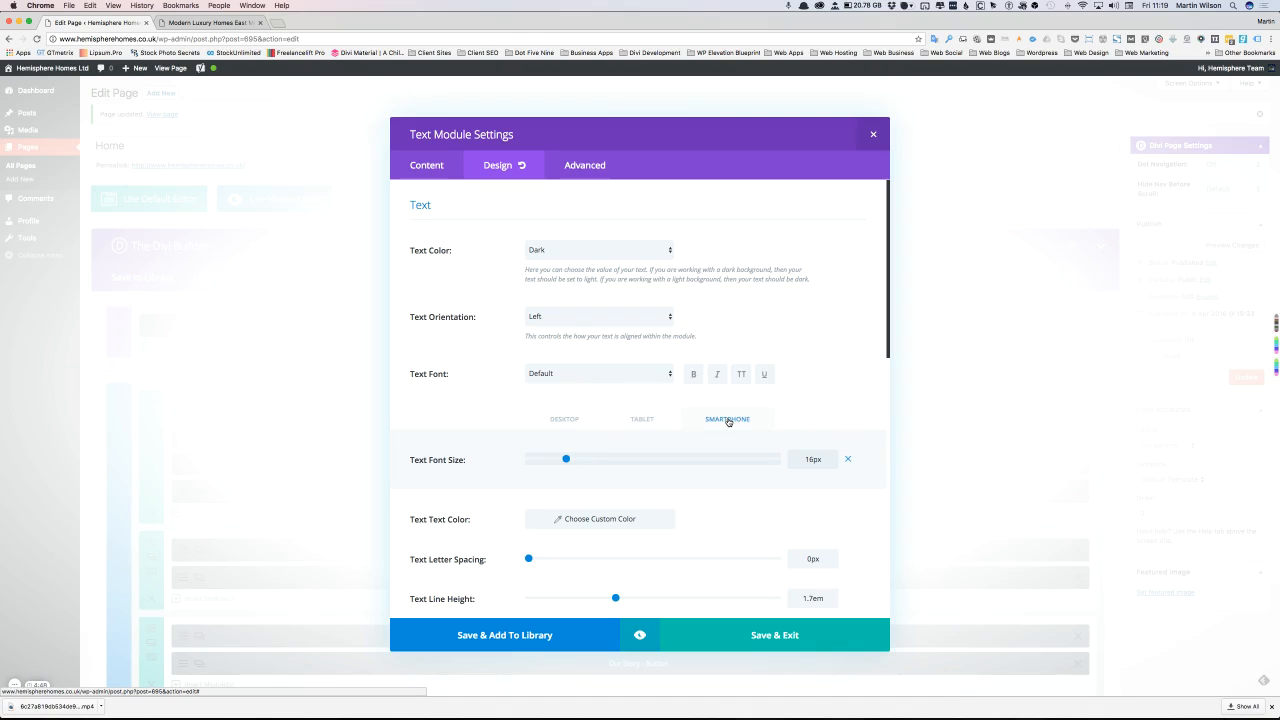
{"action": "left_click", "coordinate": [630, 421]}
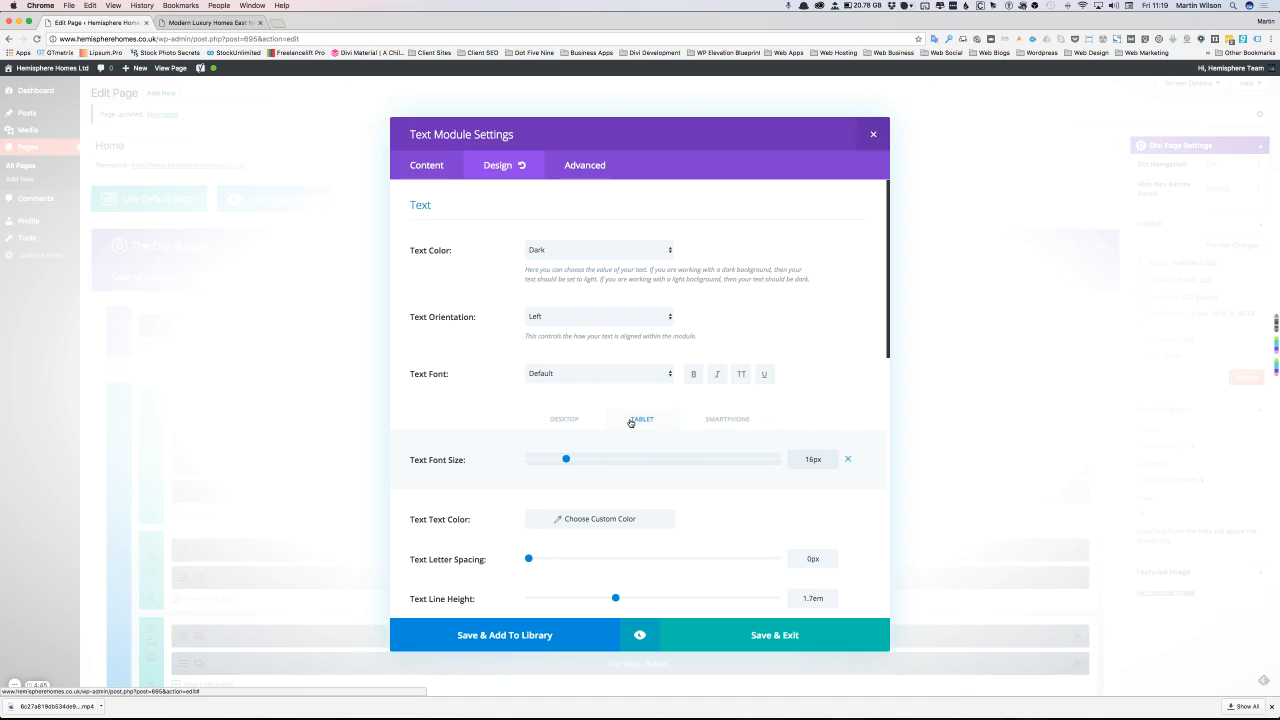
{"action": "left_click", "coordinate": [566, 420]}
{"action": "left_click", "coordinate": [644, 421]}
{"action": "left_click", "coordinate": [733, 420]}
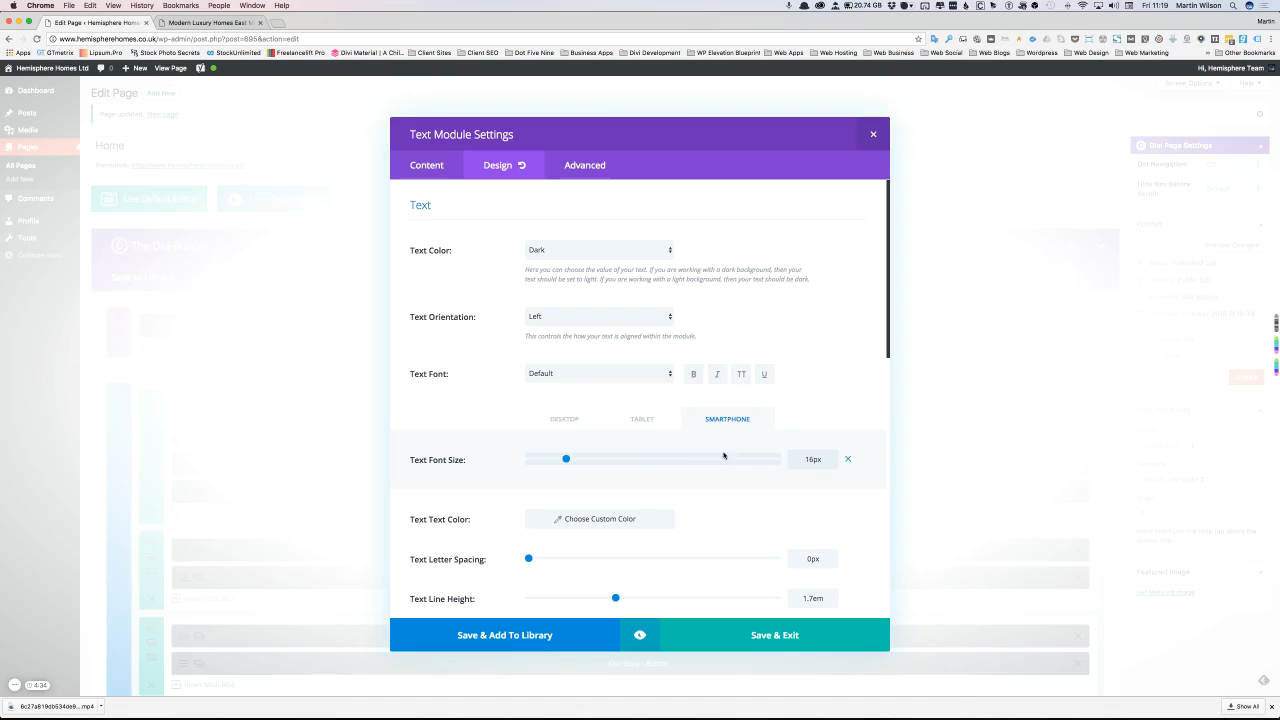
{"action": "left_click", "coordinate": [566, 420]}
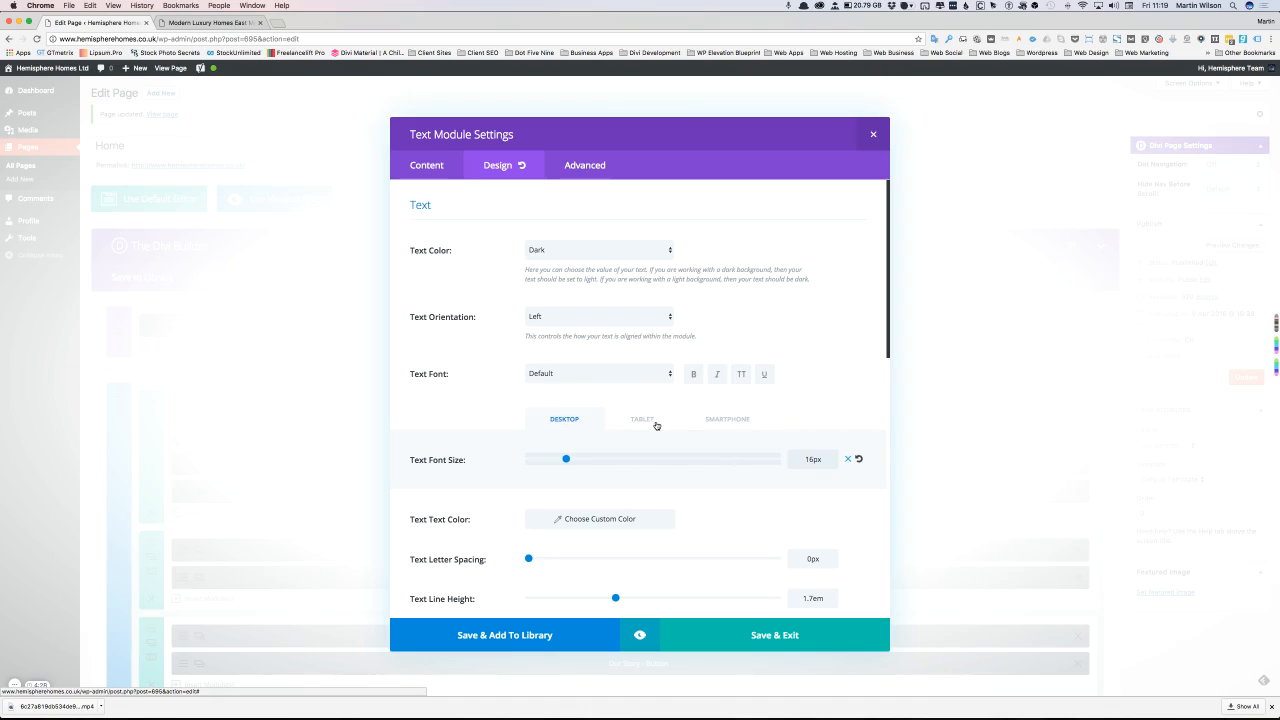
- Save the Intro module's design settings and update the Home page
{"action": "left_click", "coordinate": [767, 650]}
{"action": "left_click", "coordinate": [1240, 377]}
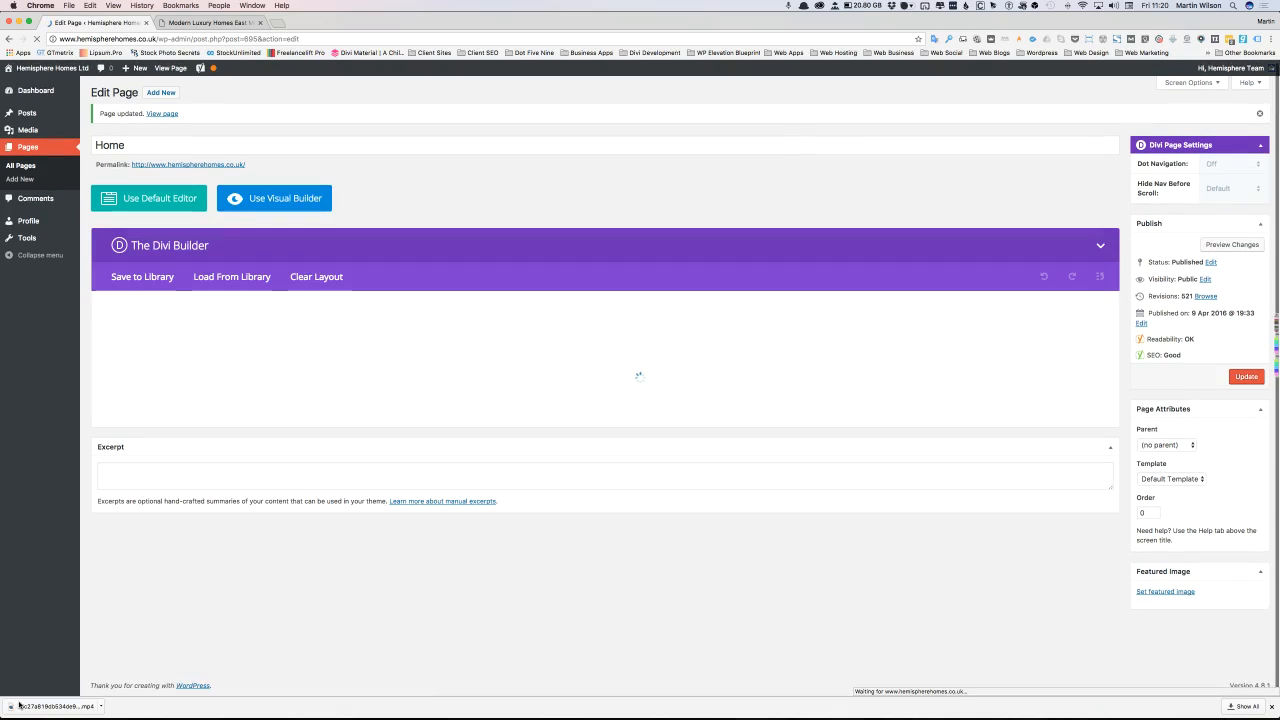
{"action": "scroll", "coordinate": [30, 637], "scroll_direction": "down", "scroll_amount": 10}
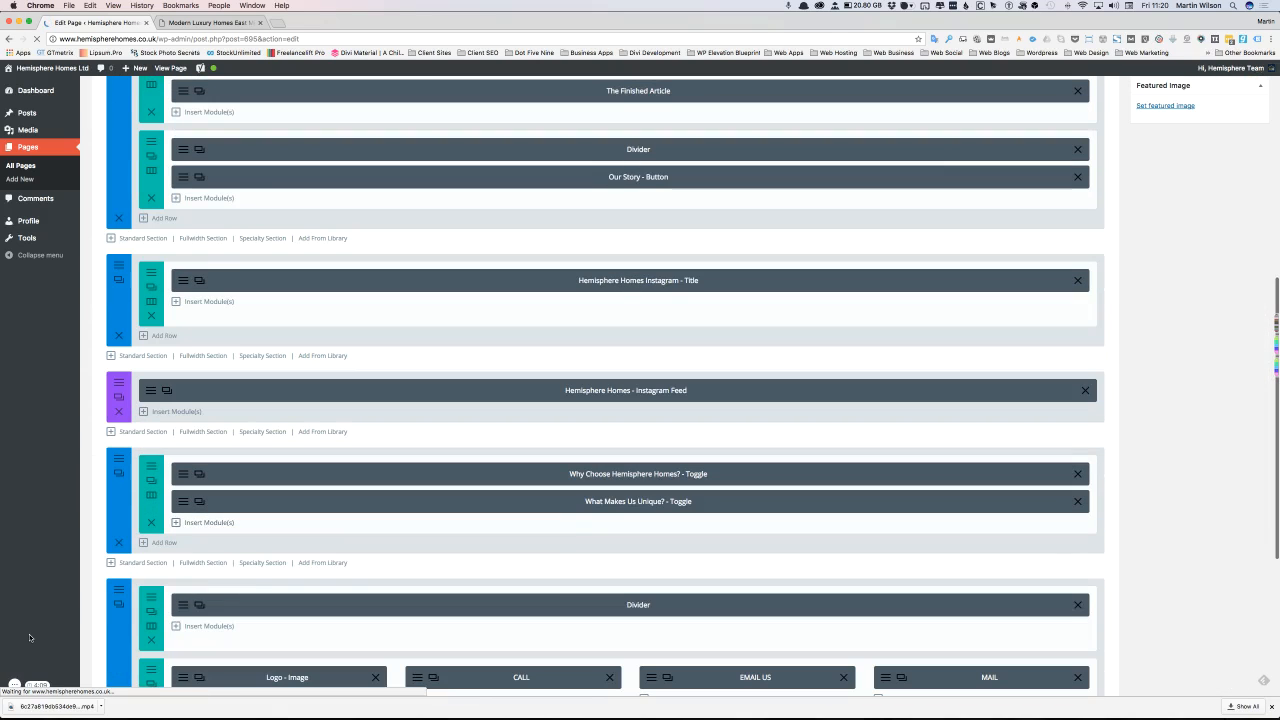
{"action": "mouse_move", "coordinate": [15, 670]}
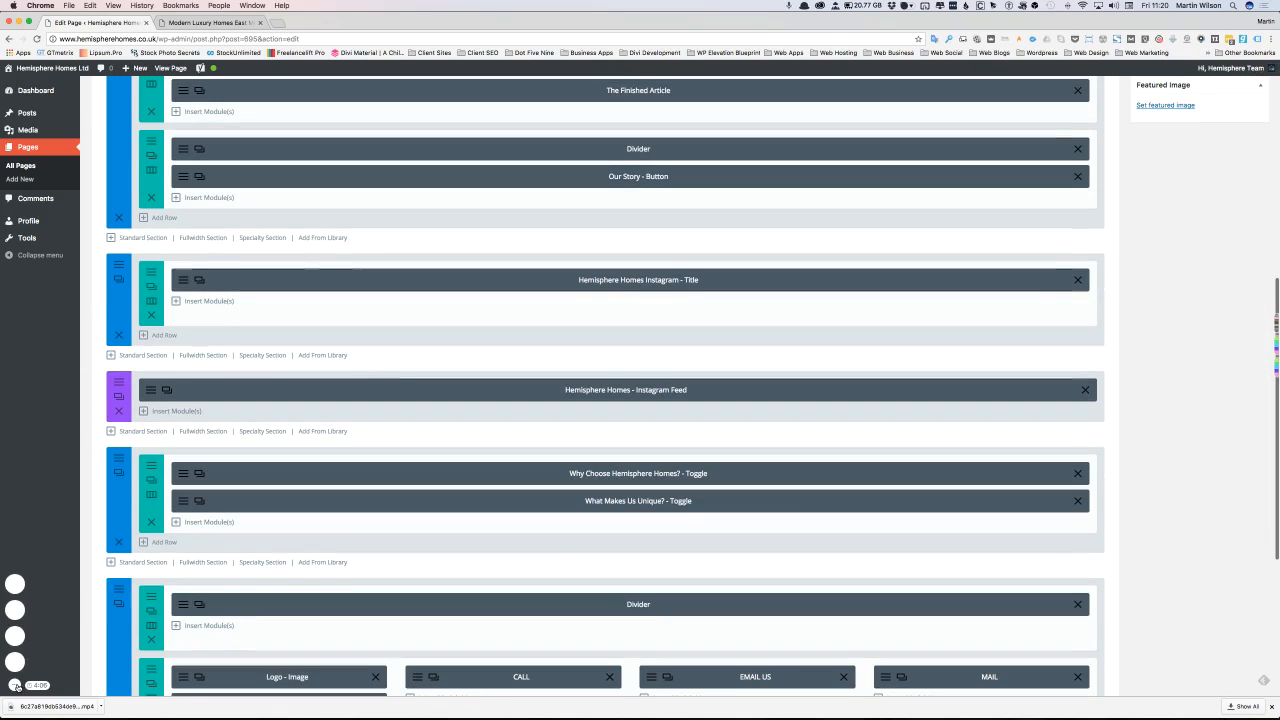